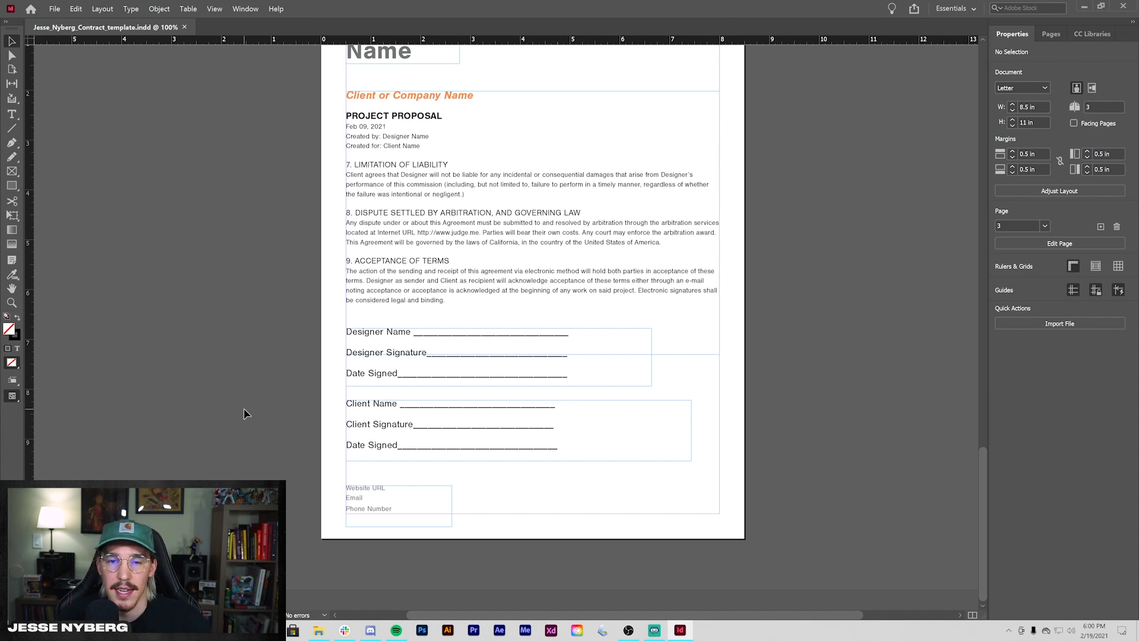
left_click(54, 9)
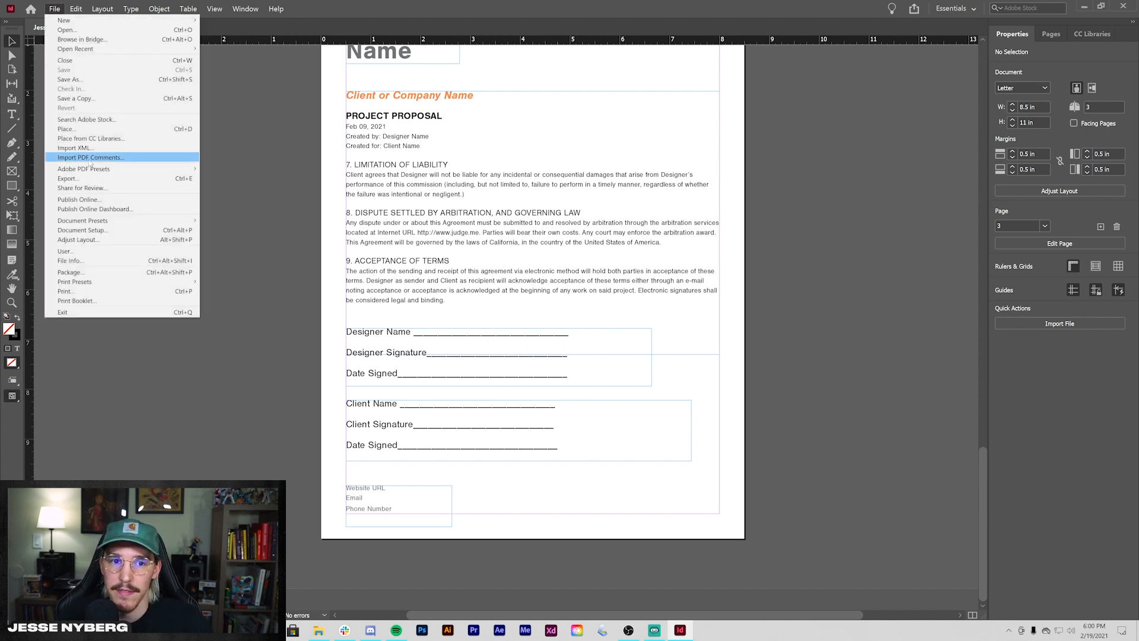
left_click(286, 233)
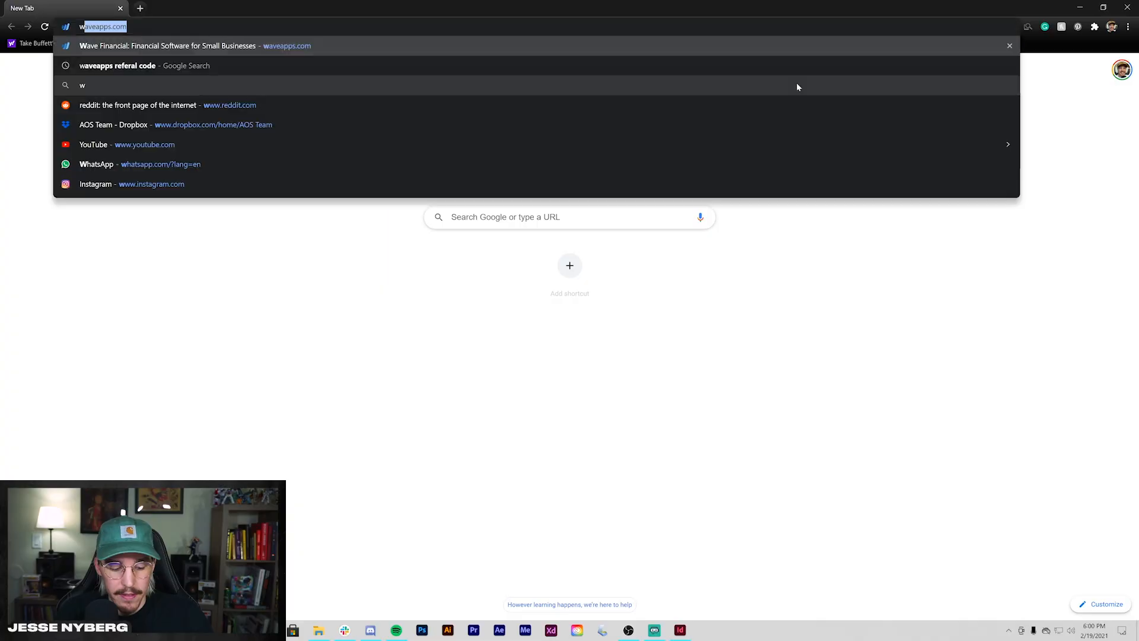
- Load waveapps.com from the address bar and enter the Wave account dashboard
type("ave")
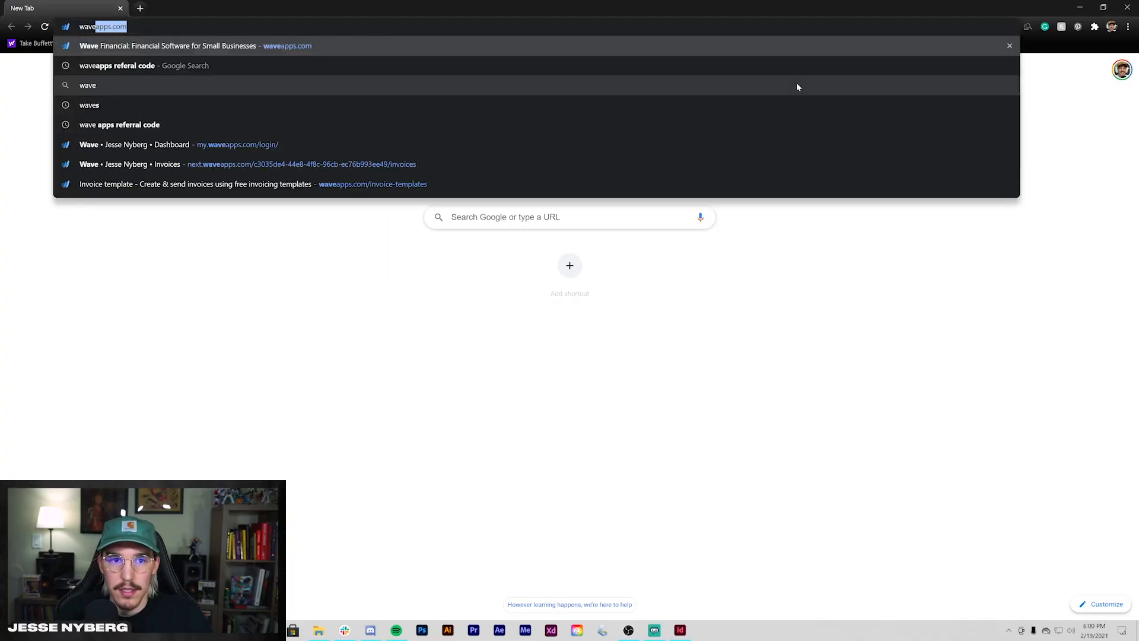
key("Return")
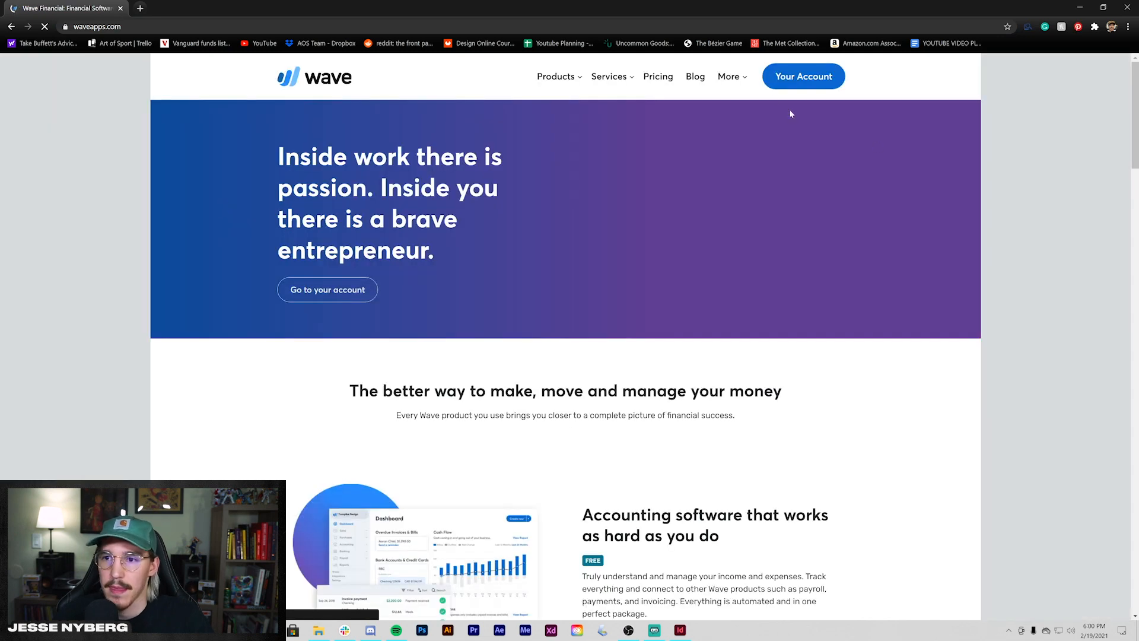
left_click(796, 81)
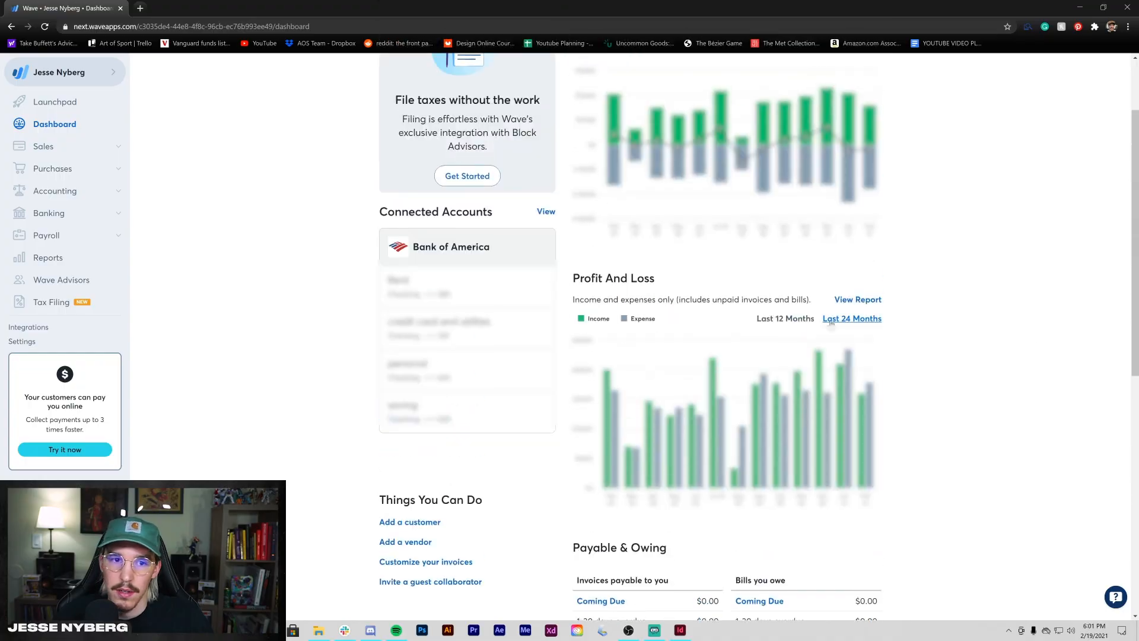
scroll(95, 190, "up", 2)
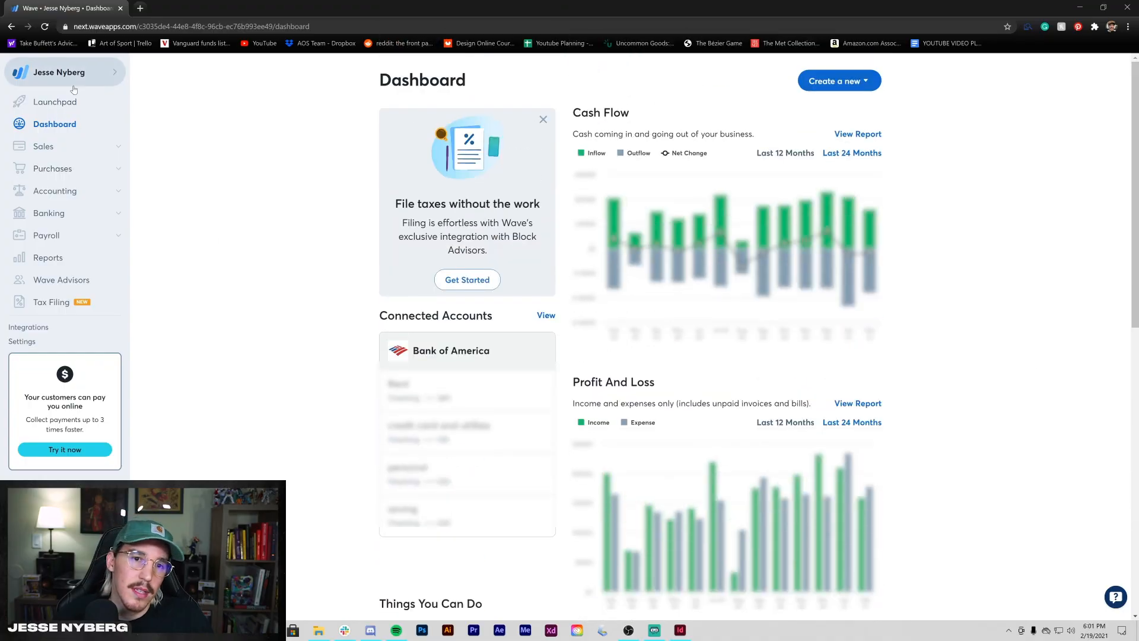
- Expand Banking, Accounting and Sales in the sidebar and go to Invoices
left_click(60, 217)
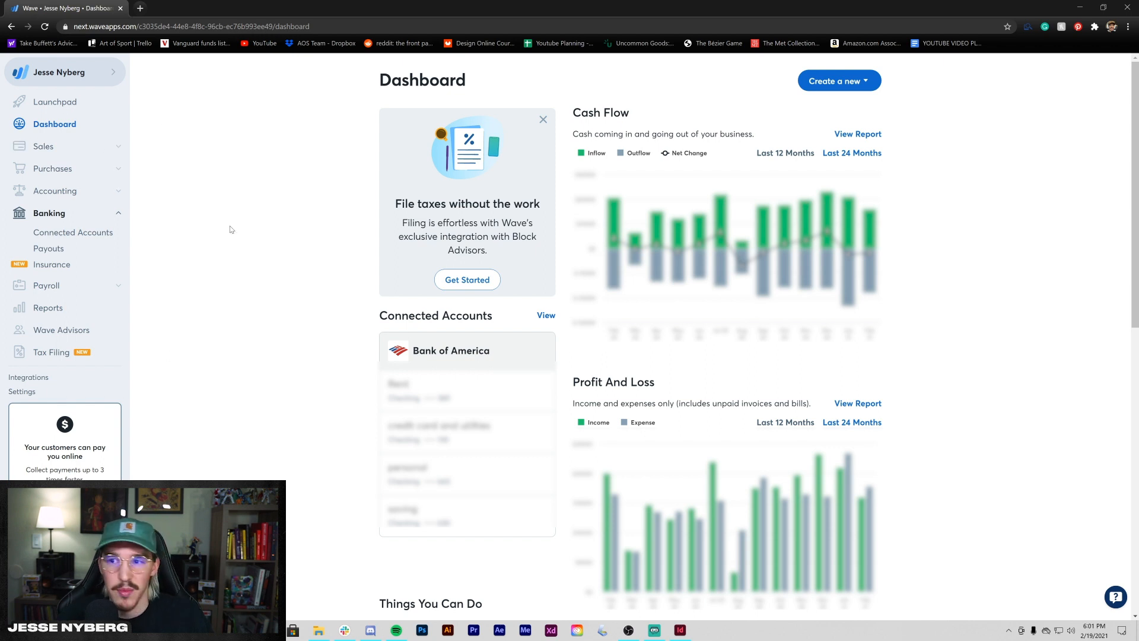
left_click(79, 195)
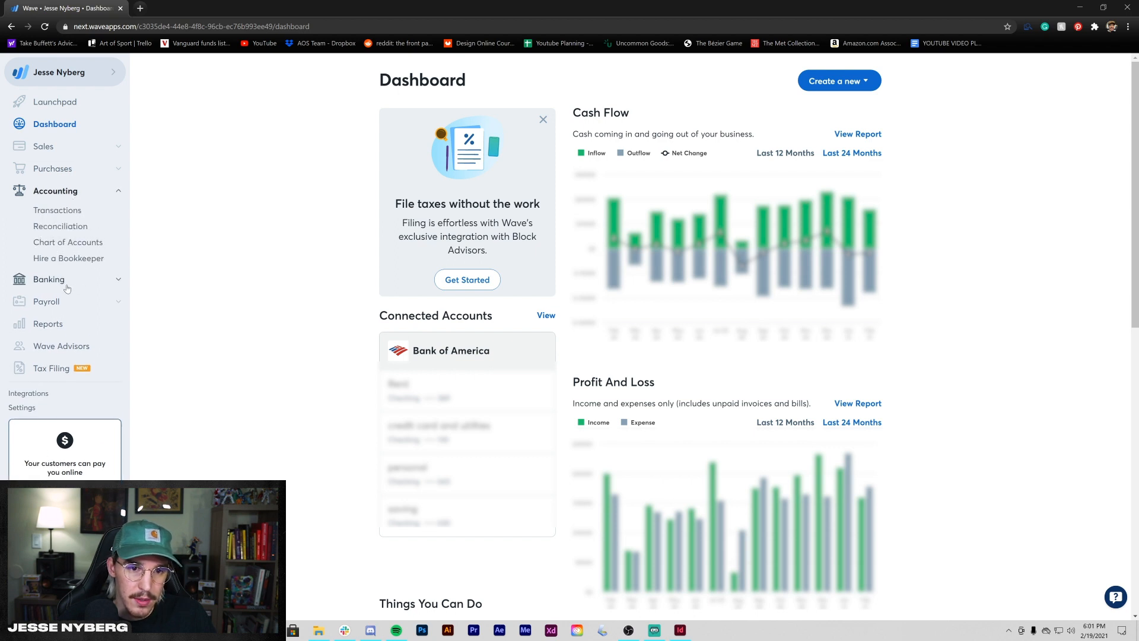
left_click(44, 146)
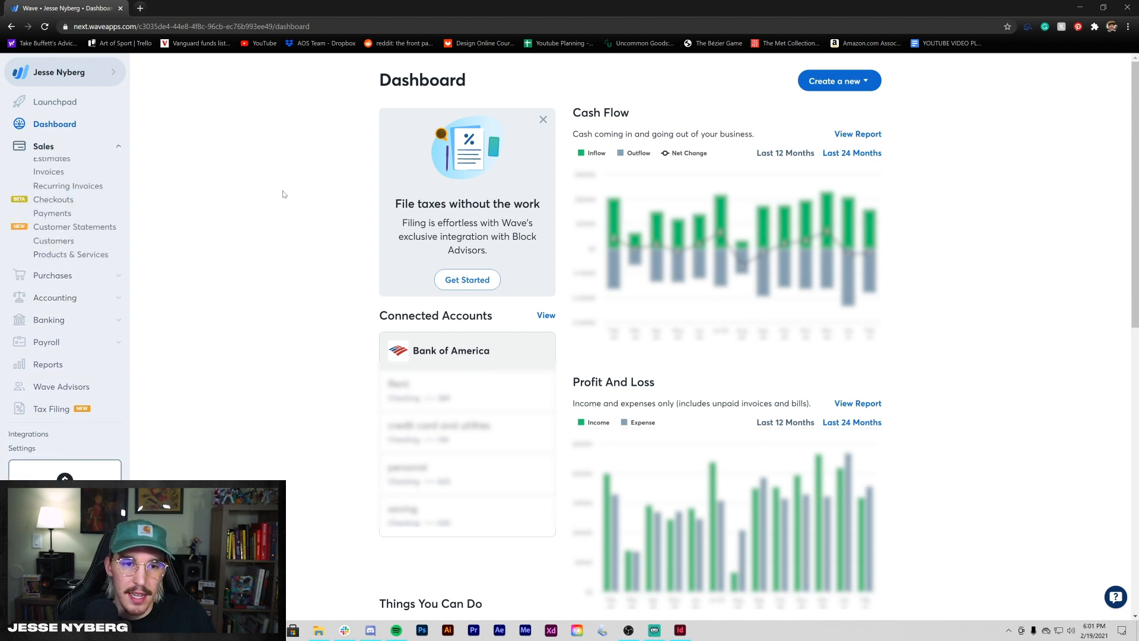
left_click(48, 184)
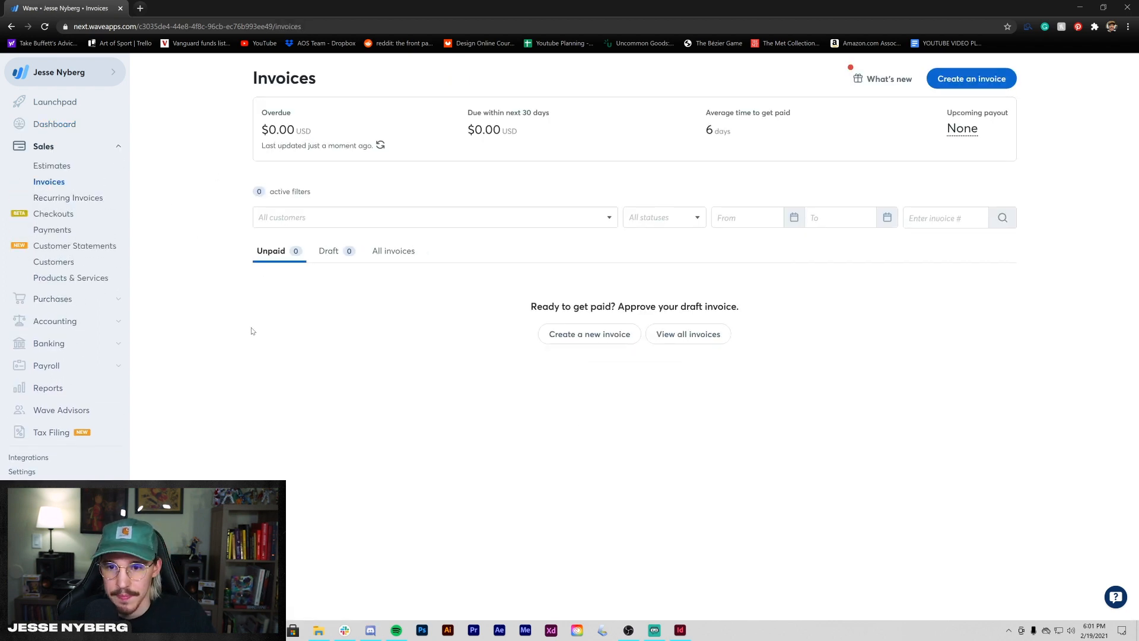
- Browse all invoices, every one marked Paid, then start a new invoice INV-000017
left_click(388, 254)
scroll(544, 440, "down", 1)
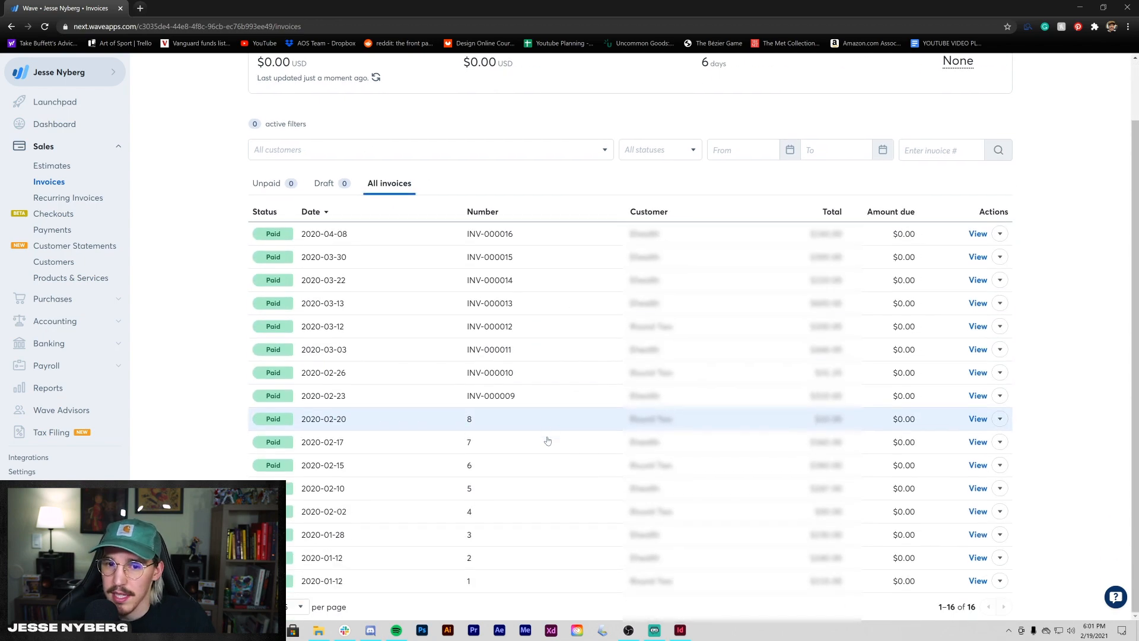
scroll(544, 440, "up", 1)
scroll(438, 422, "down", 1)
scroll(437, 423, "up", 1)
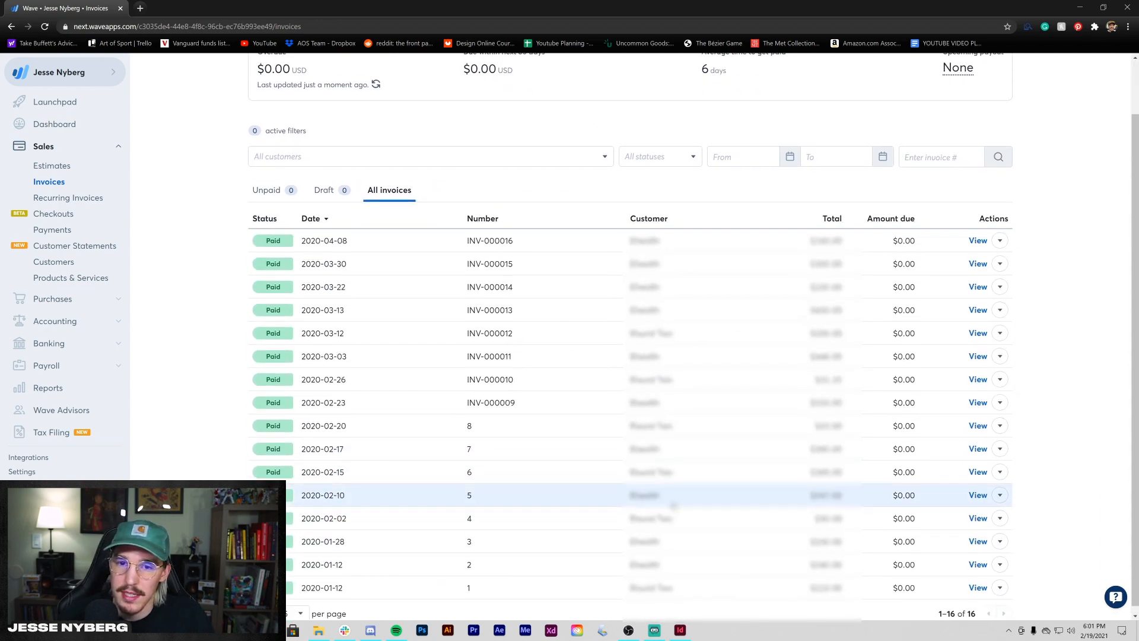
scroll(477, 535, "down", 1)
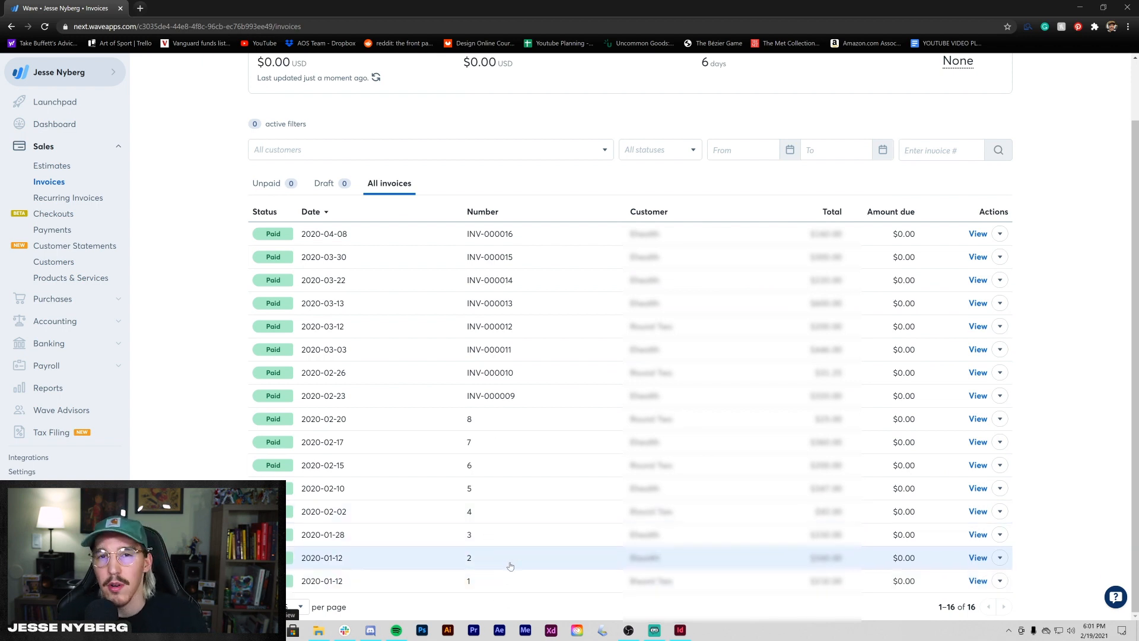
scroll(510, 565, "up", 1)
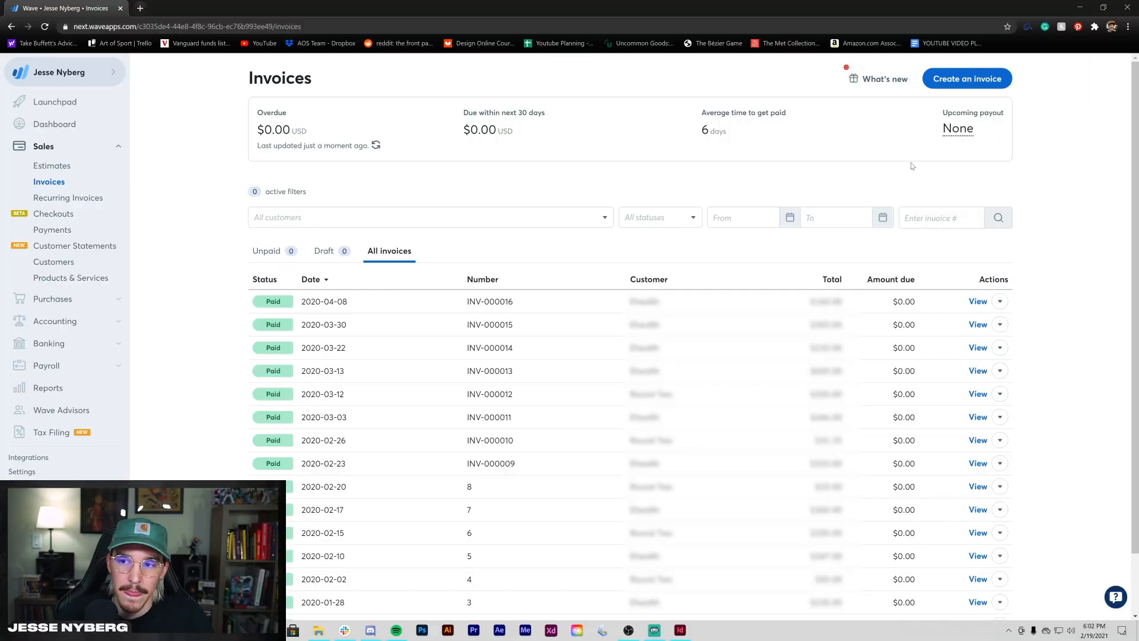
left_click(967, 83)
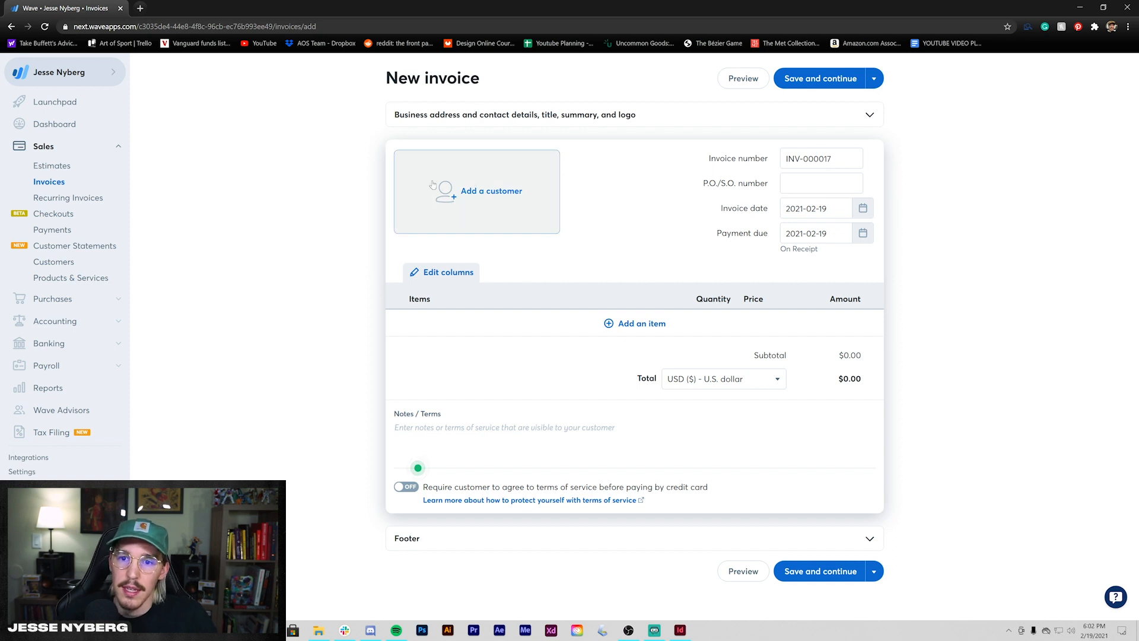
- Choose to create a new customer from the invoice's customer picker
left_click(469, 190)
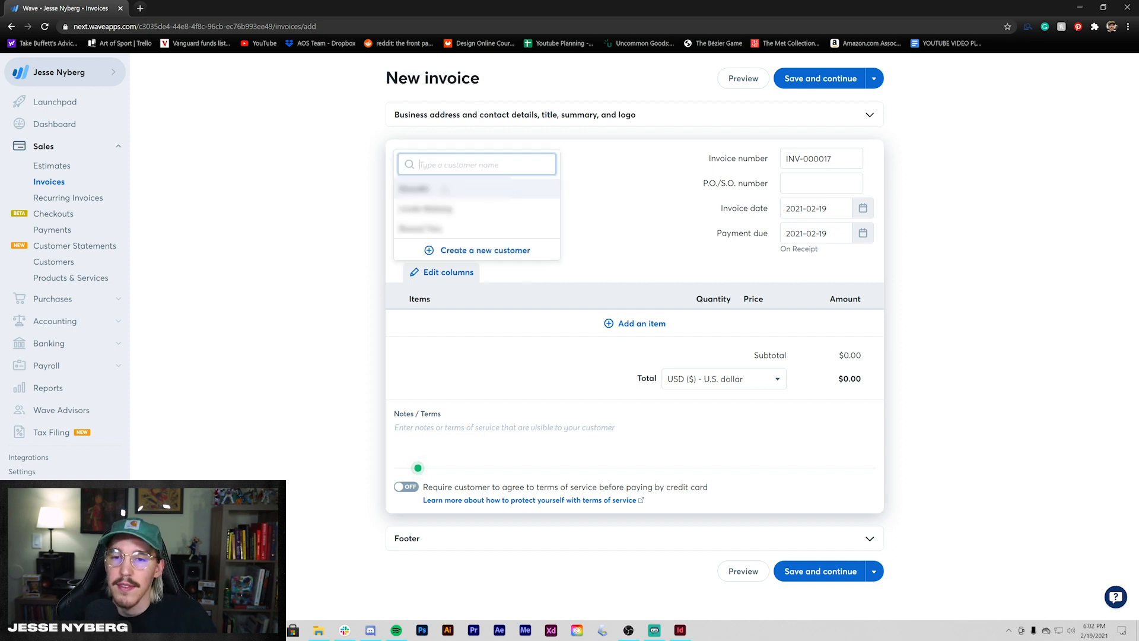
left_click(343, 239)
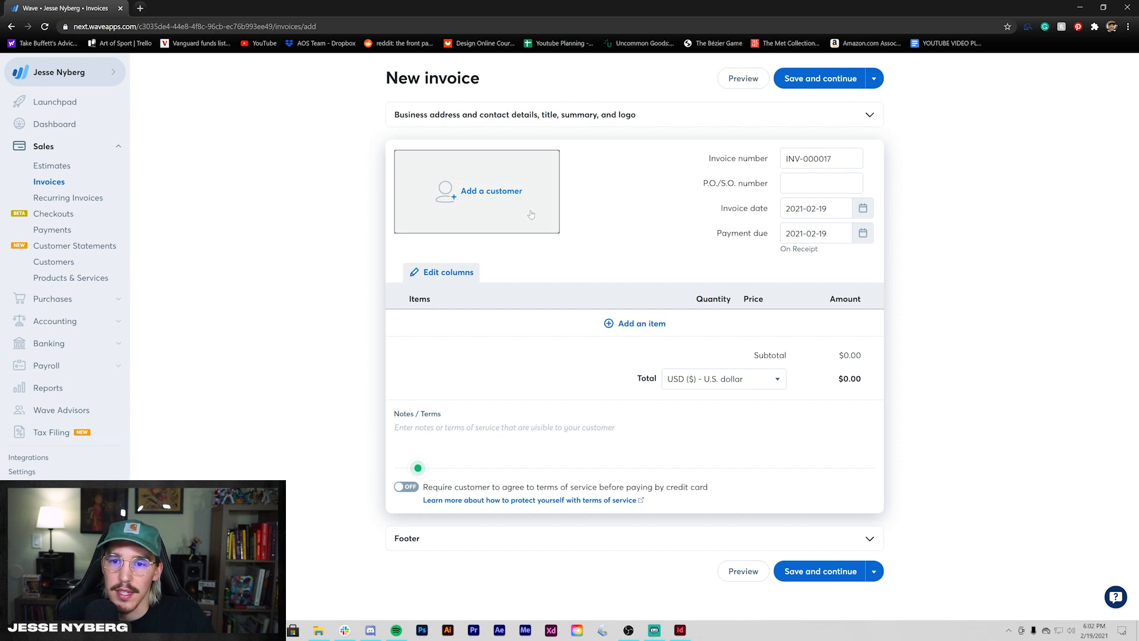
left_click(472, 222)
left_click(467, 250)
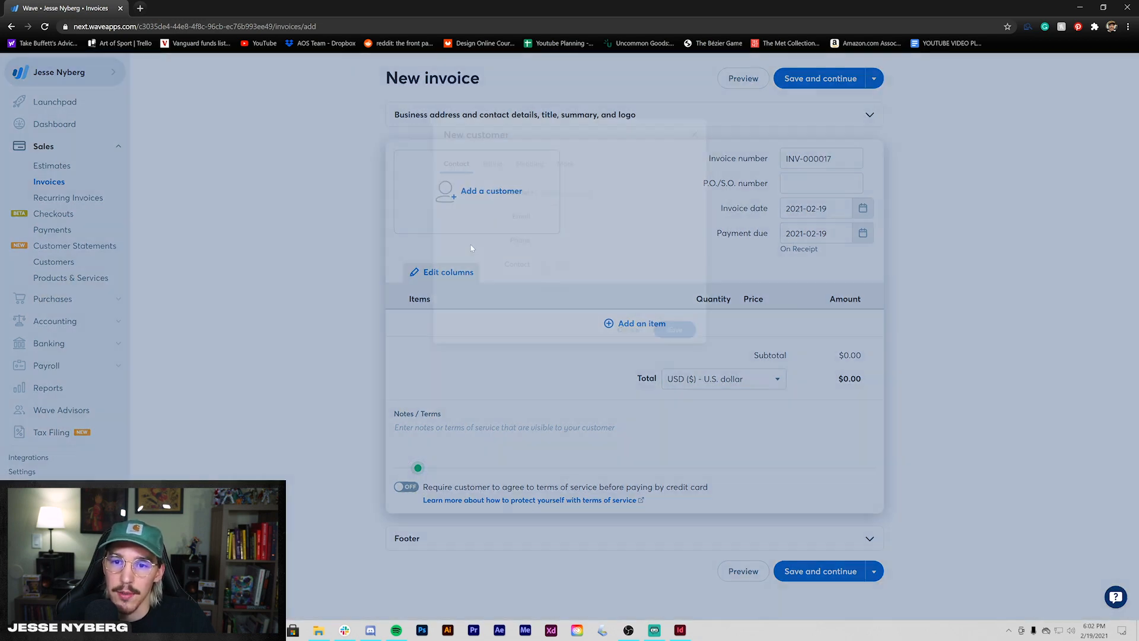
- Enter customer Youtube Subscriber with the customer's e-mail, phone number and contact Youtube
type("I")
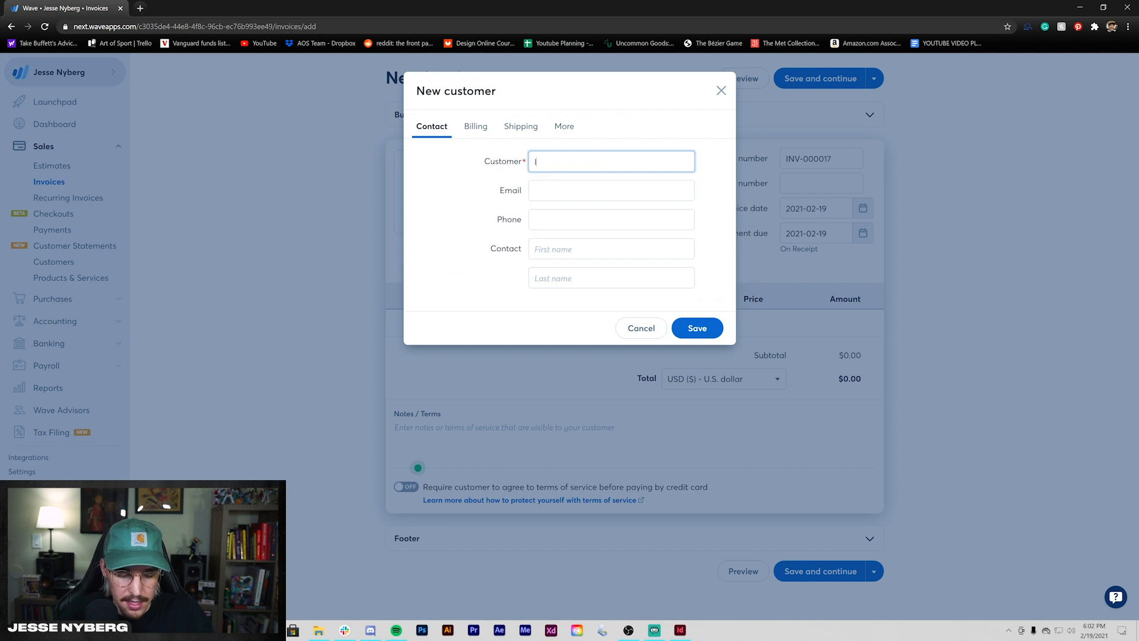
key("BackSpace")
type("Youtube")
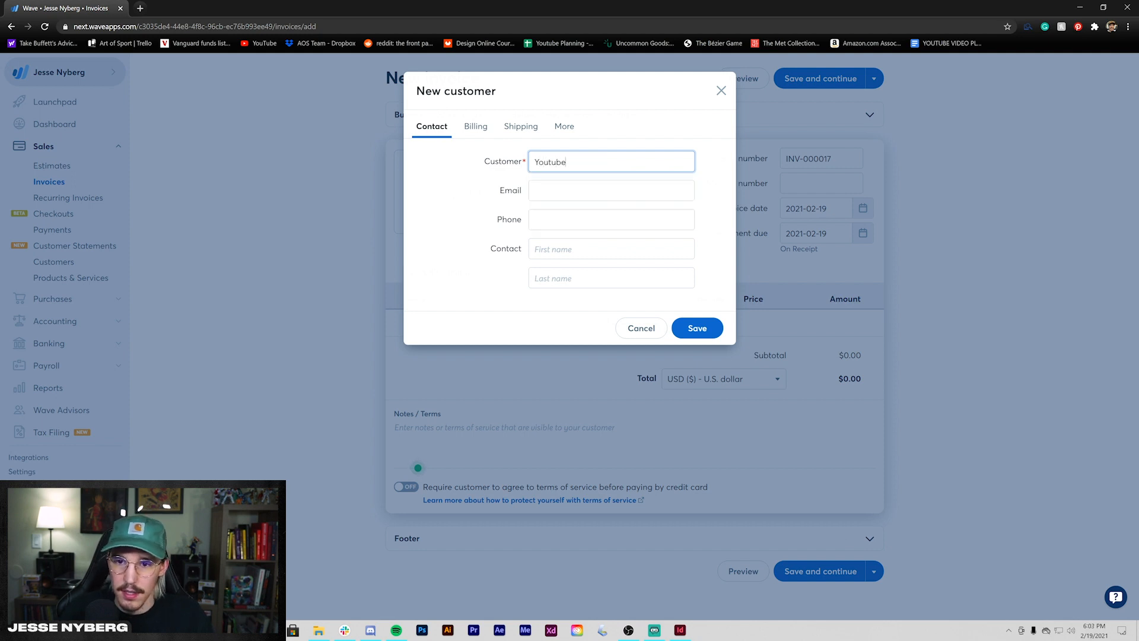
type("ubscriber")
key("Tab")
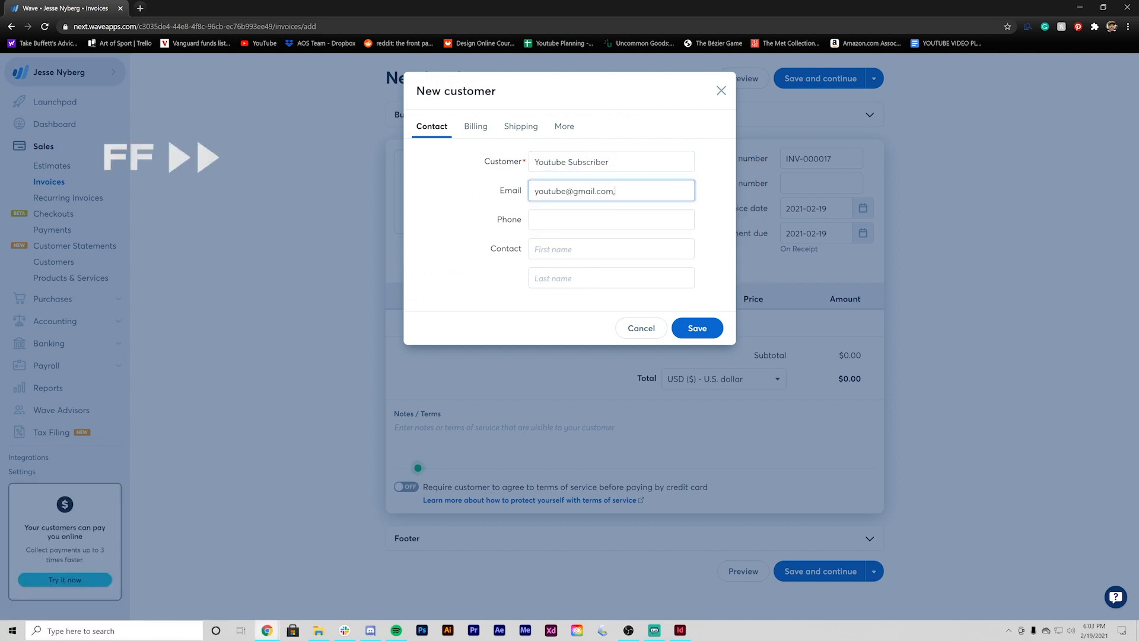
key("Tab")
type("123456789")
key("Tab")
type("Youtube")
- Review the customer's billing and shipping tabs, then save the new customer
left_click(479, 131)
left_click(506, 130)
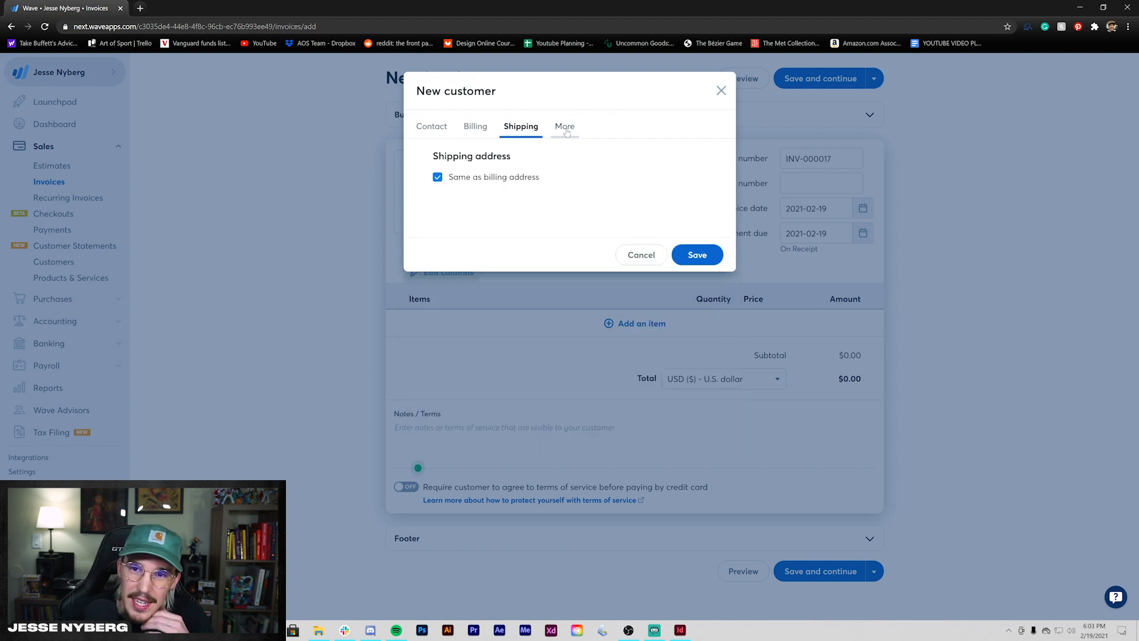
left_click(564, 132)
left_click(448, 134)
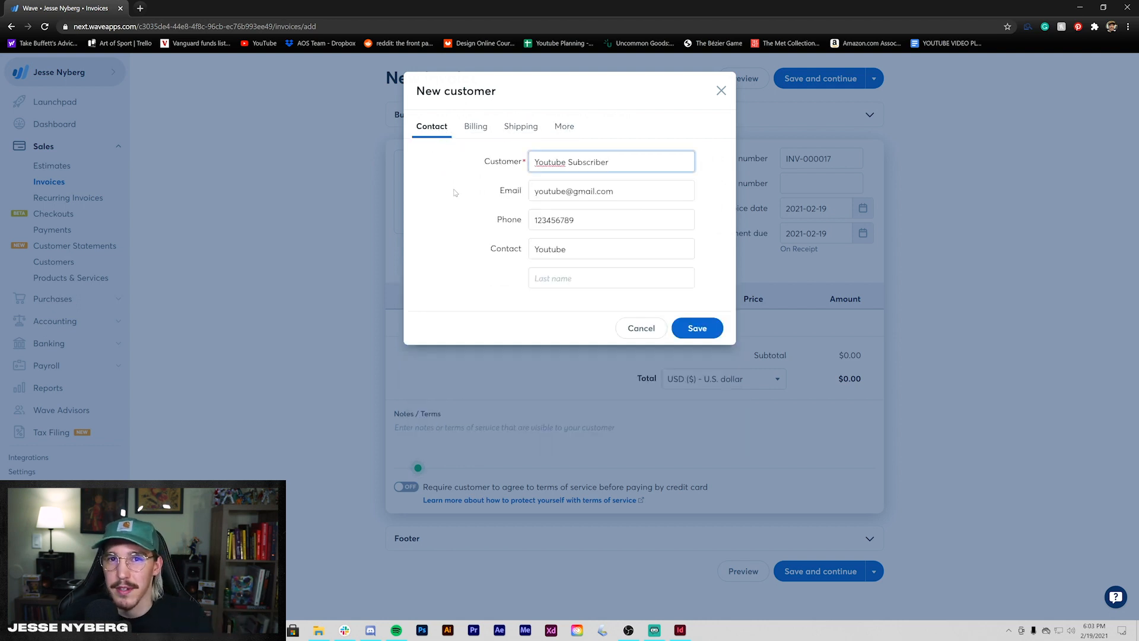
left_click(705, 334)
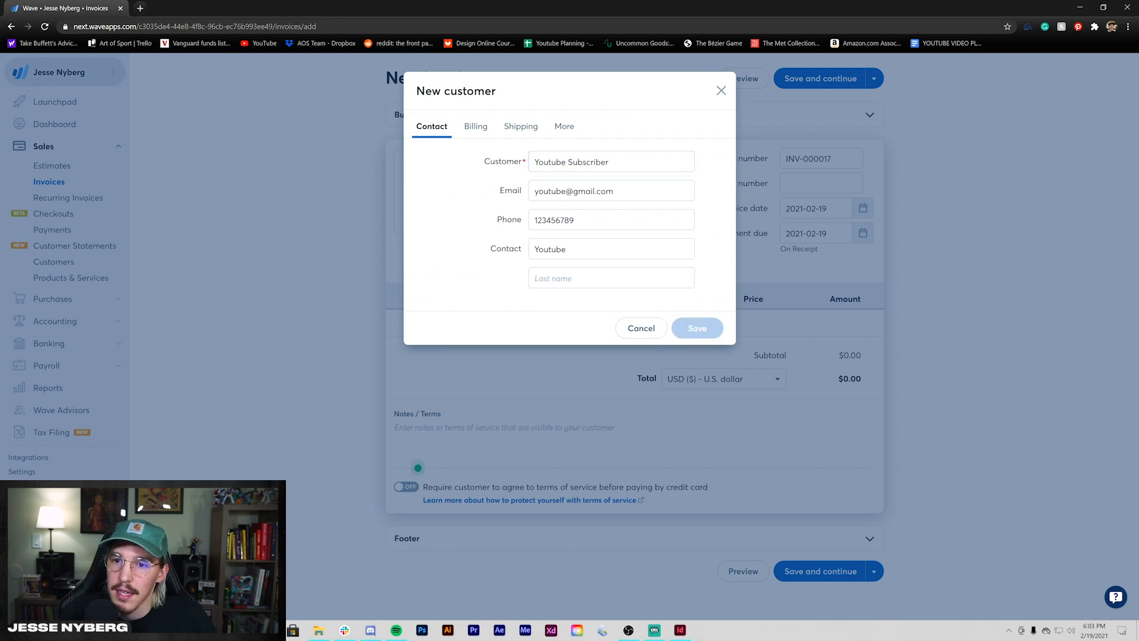
left_click(836, 158)
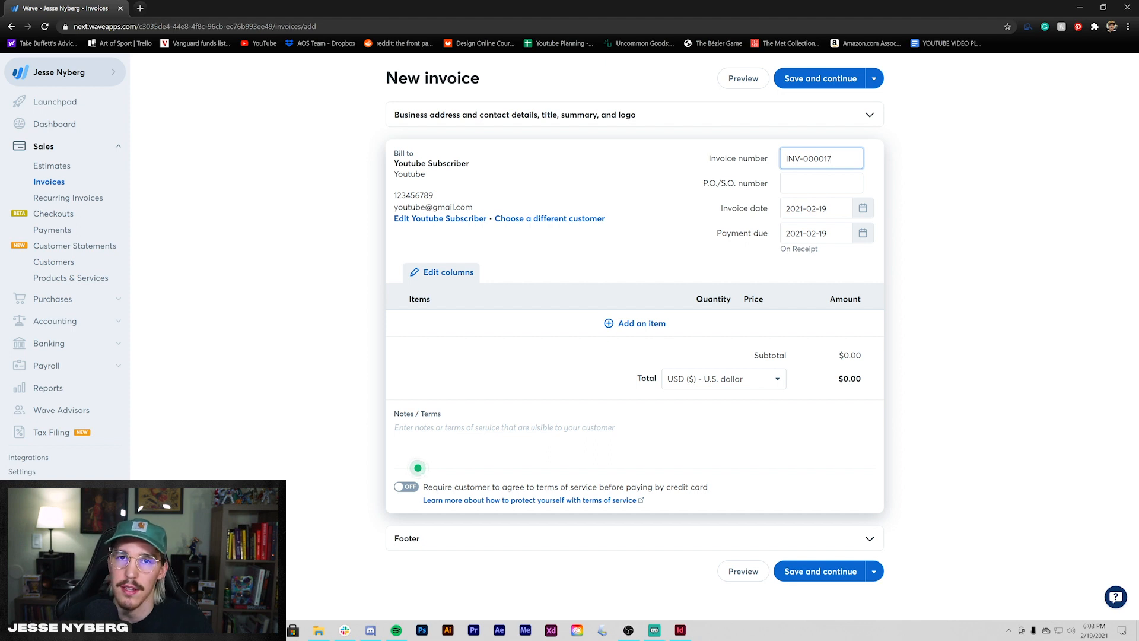
- Keep the invoice date at 2021-02-19 and briefly show the saved items list
left_click(939, 254)
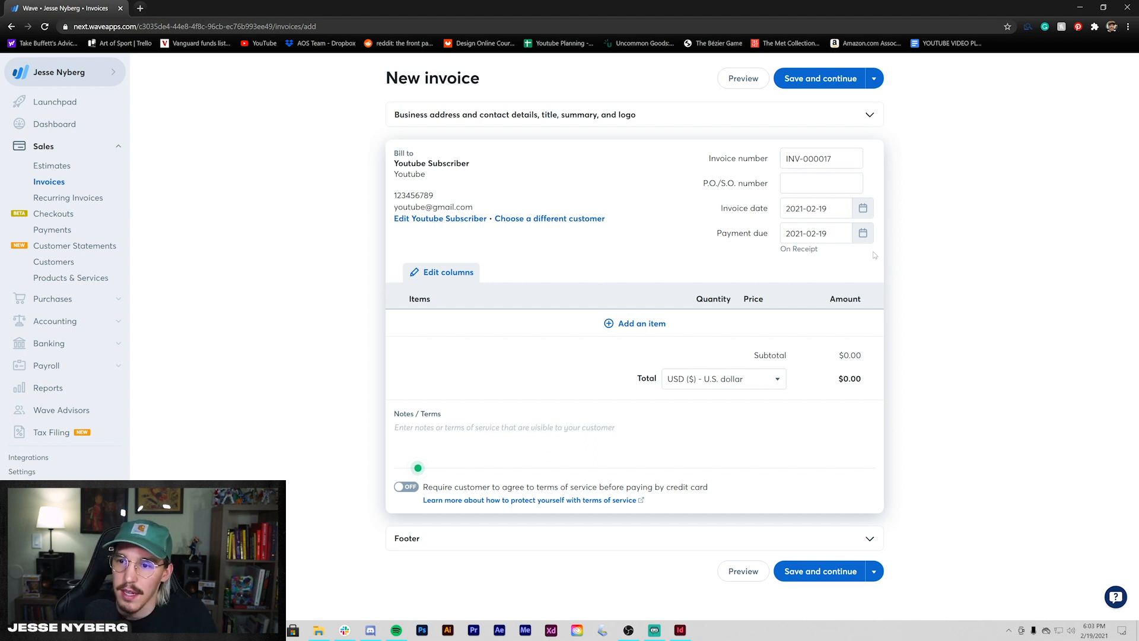
left_click(863, 208)
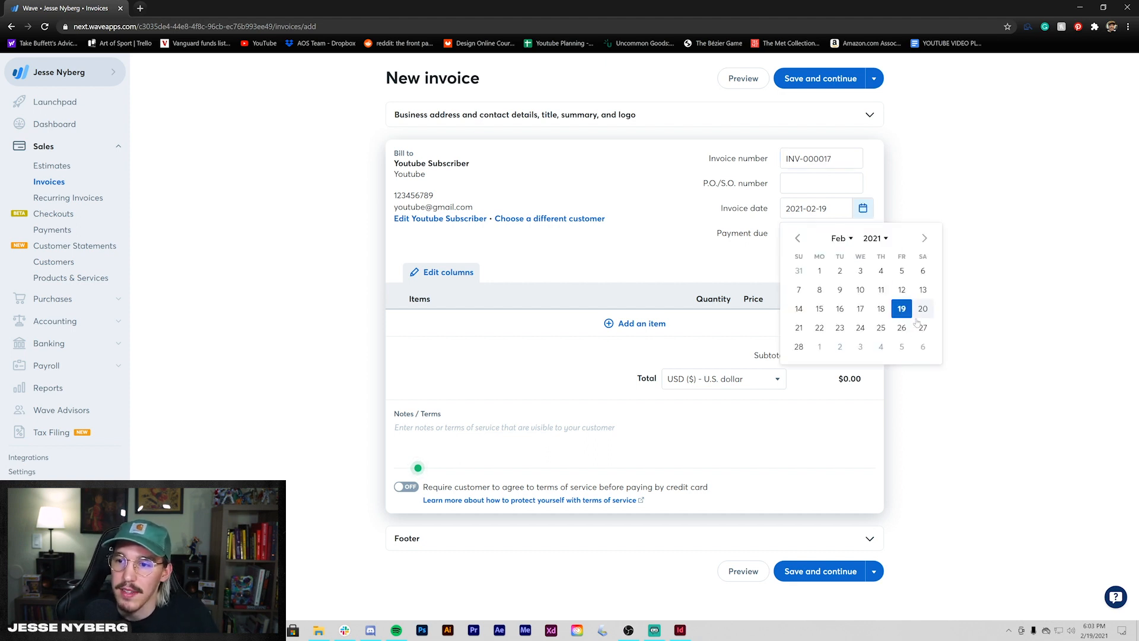
left_click(971, 272)
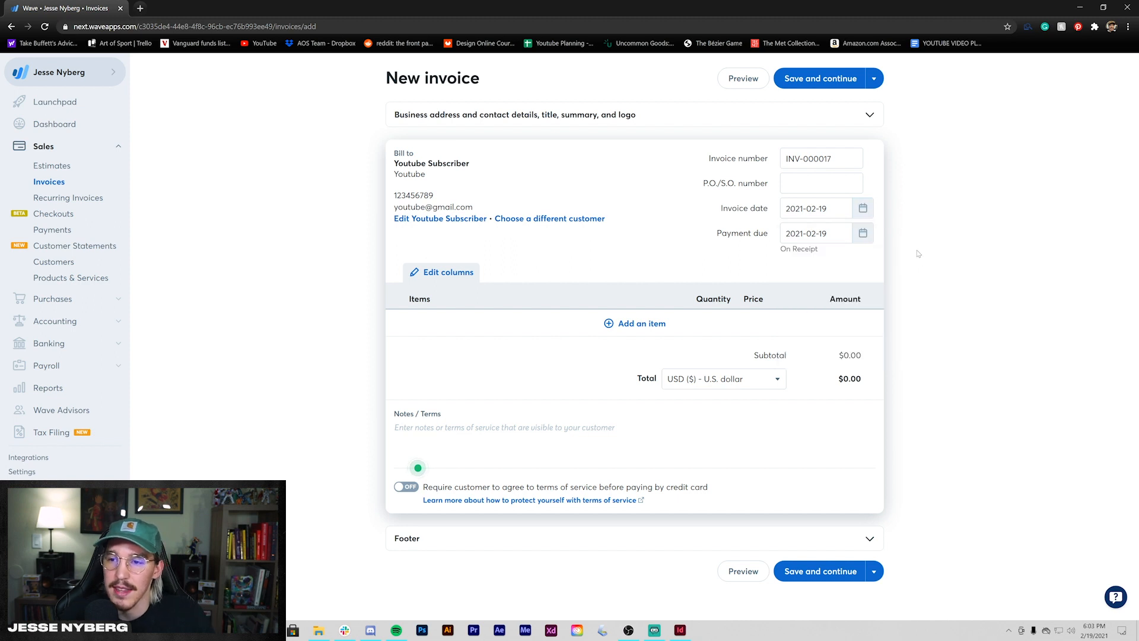
left_click(866, 214)
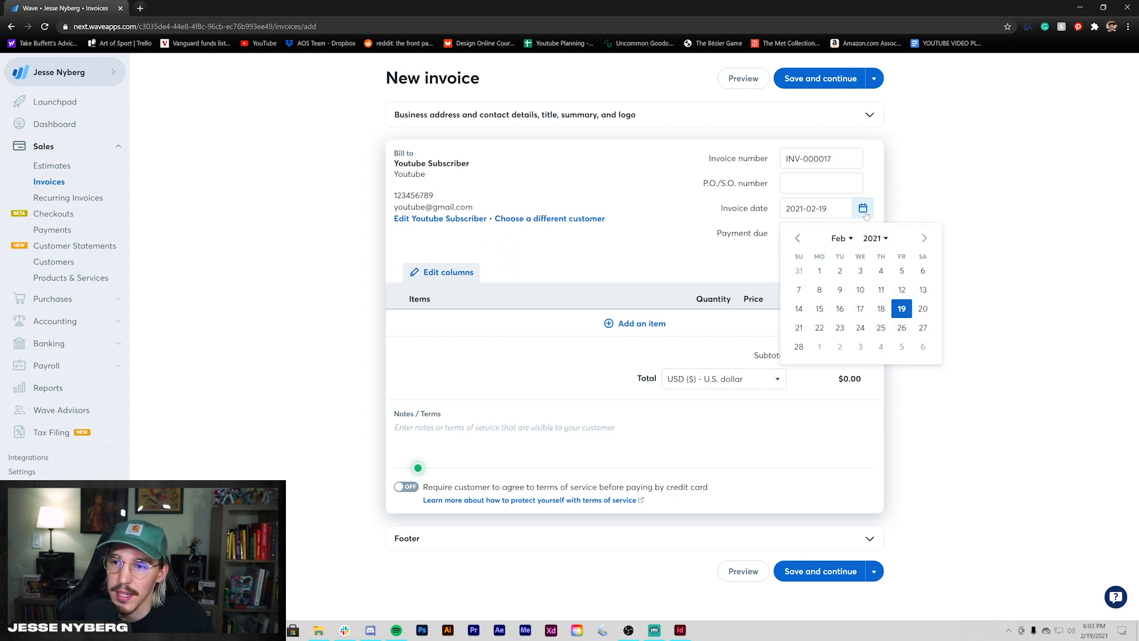
left_click(947, 220)
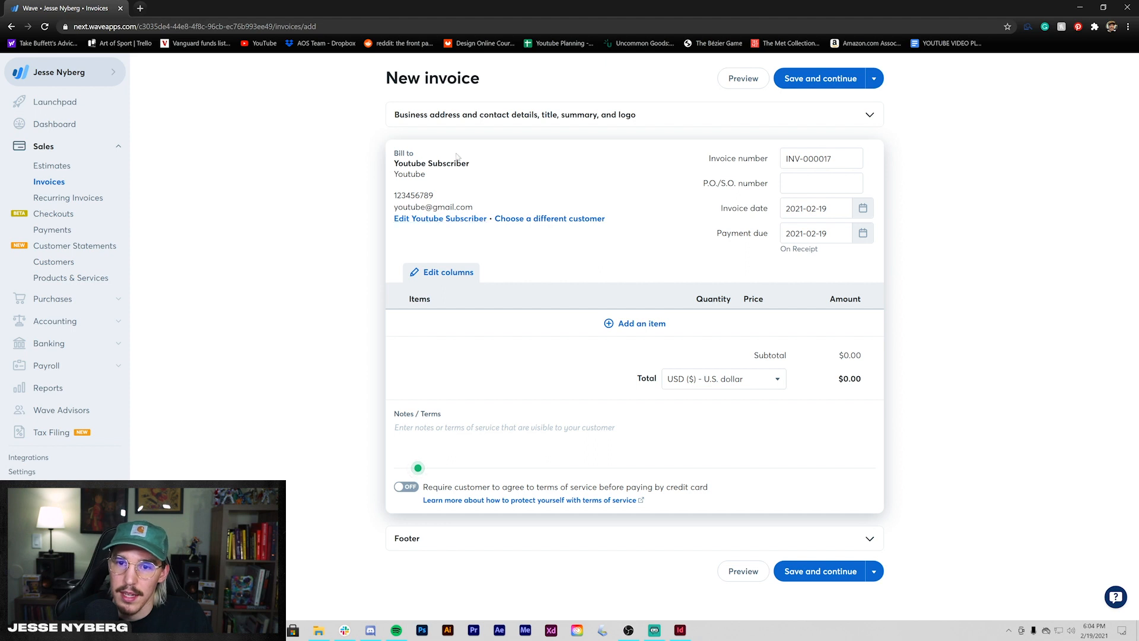
left_click(631, 328)
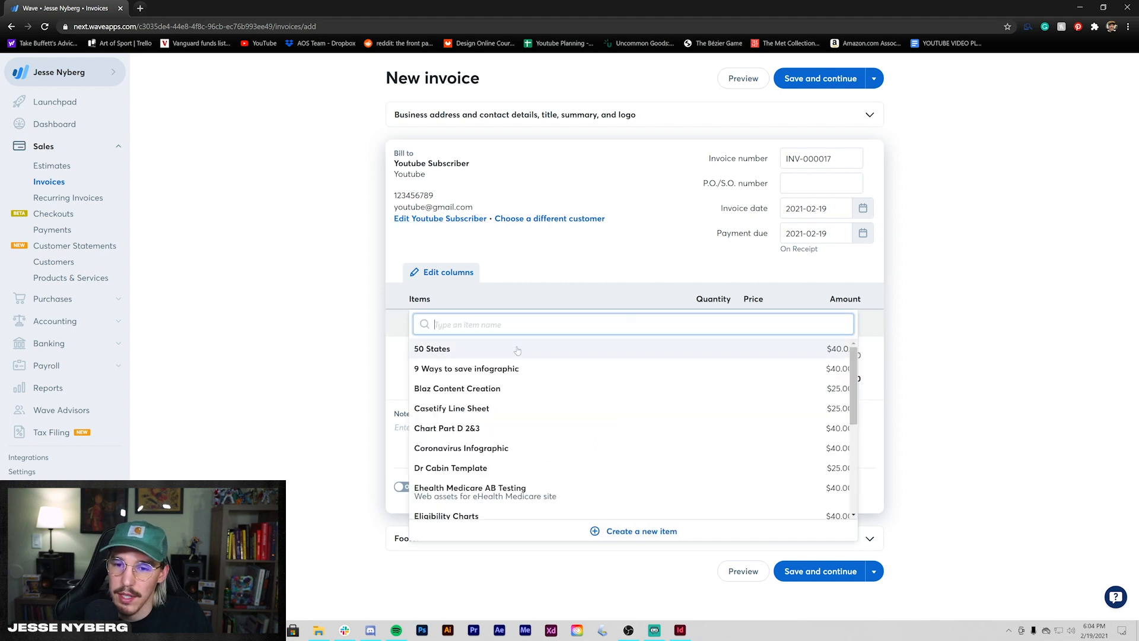
left_click(325, 348)
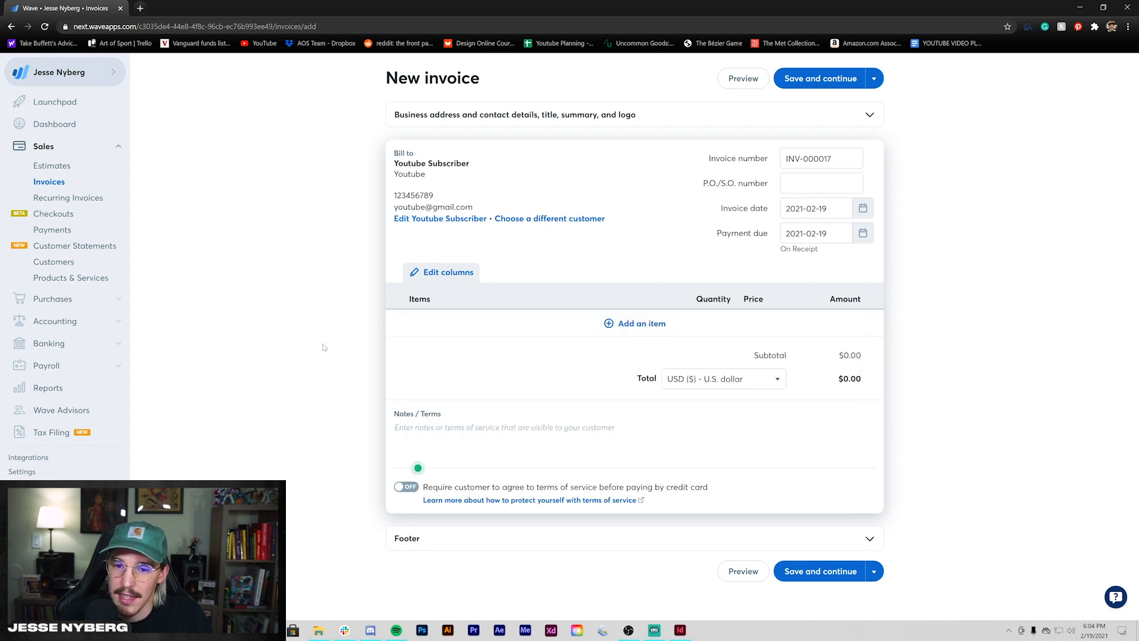
- Add a logo design item, 'Vector files all rights to client', quantity 1 at $800
left_click(666, 324)
type("logo design")
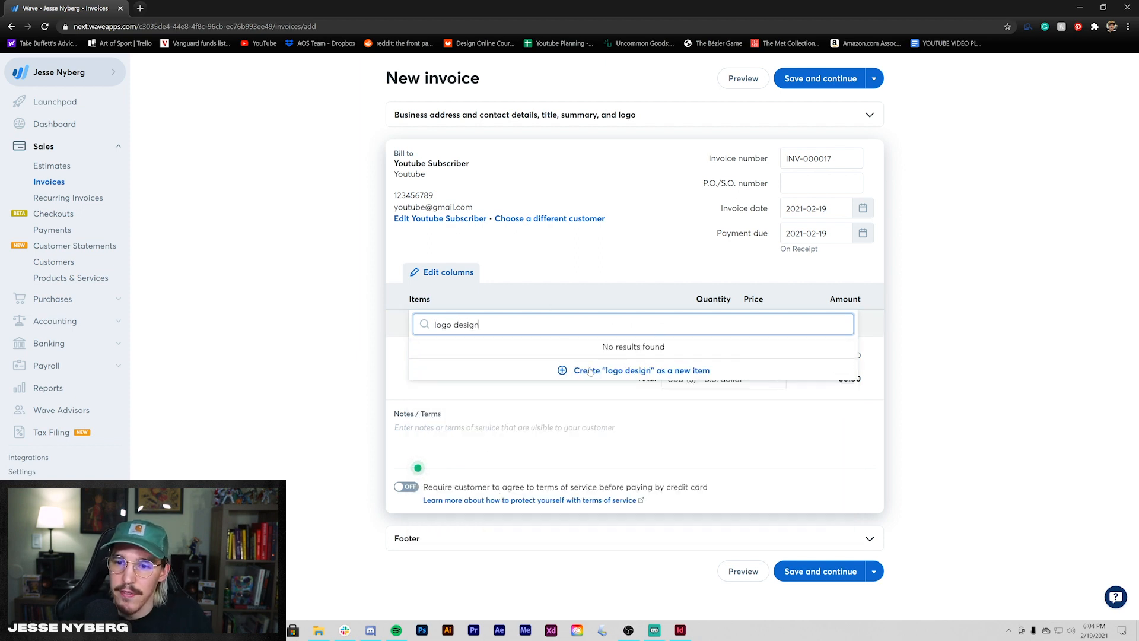
key("Return")
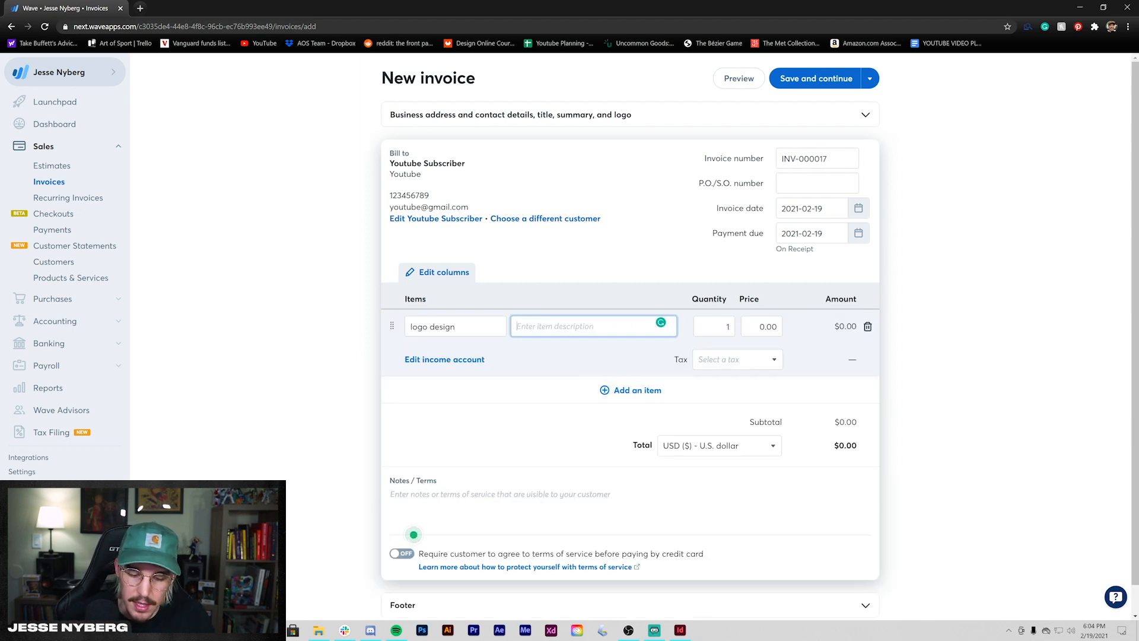
type("Vector ")
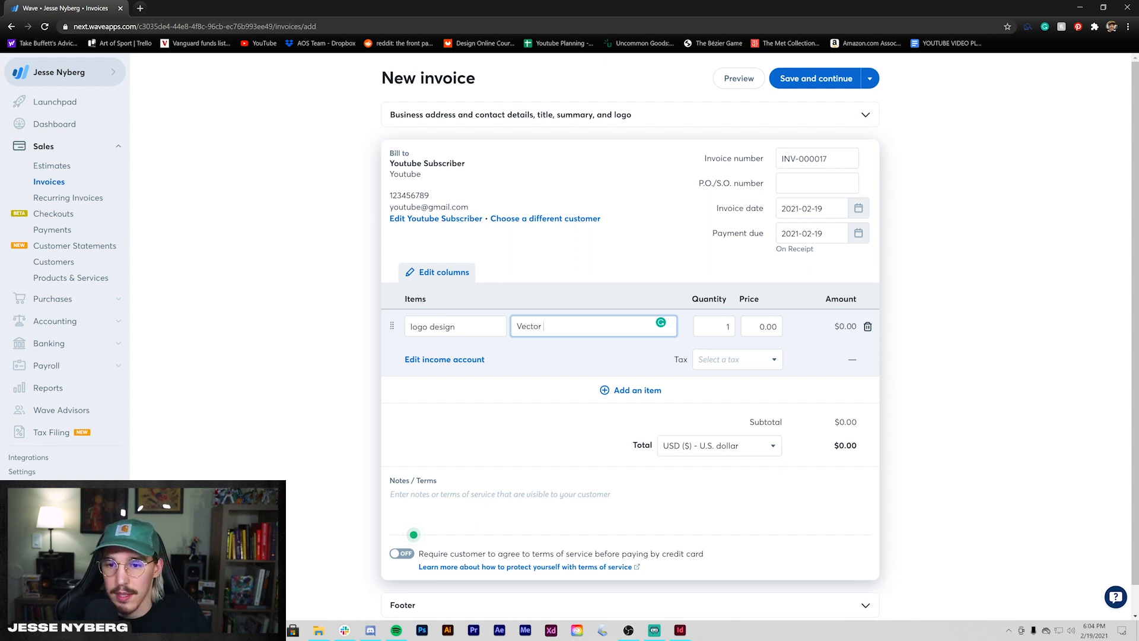
type("files a")
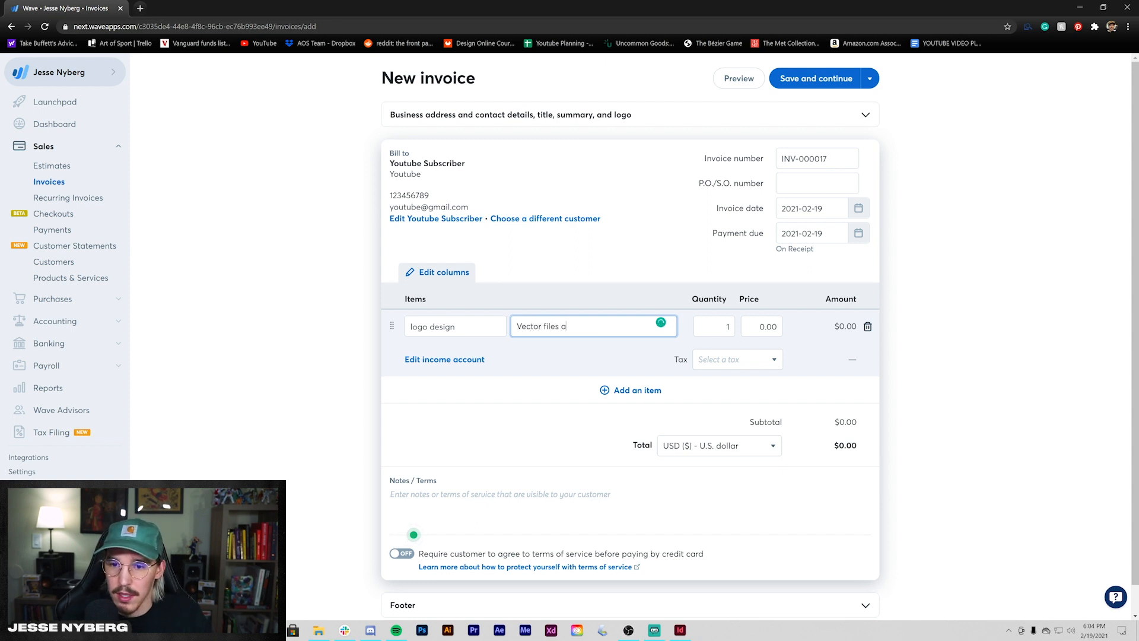
type("ll rights to client")
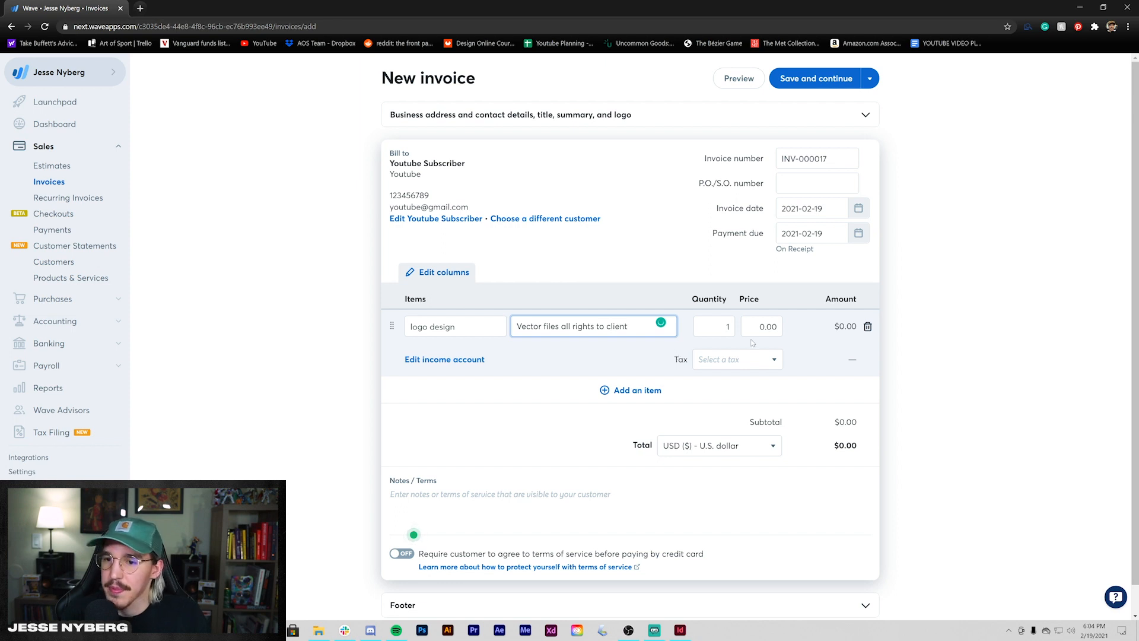
key("Tab")
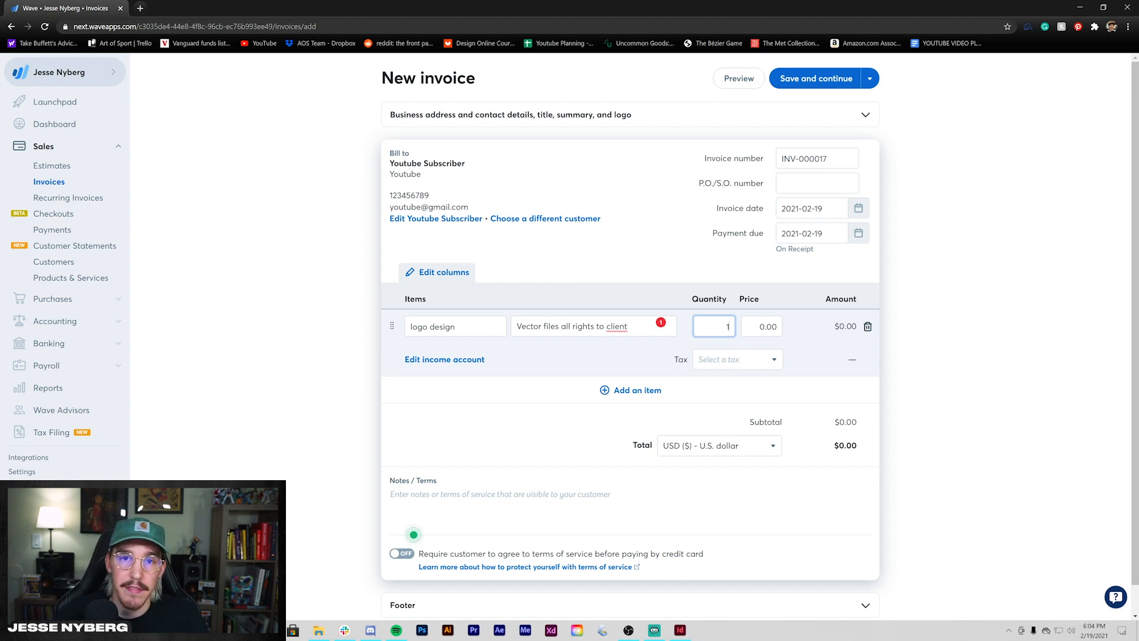
key("Tab")
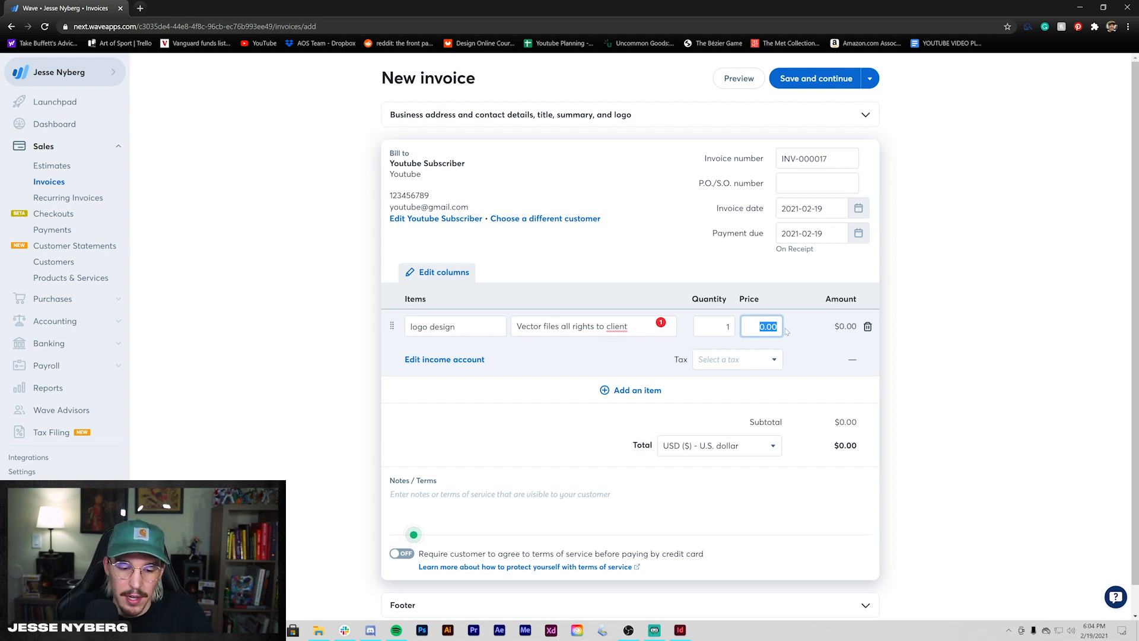
type("100")
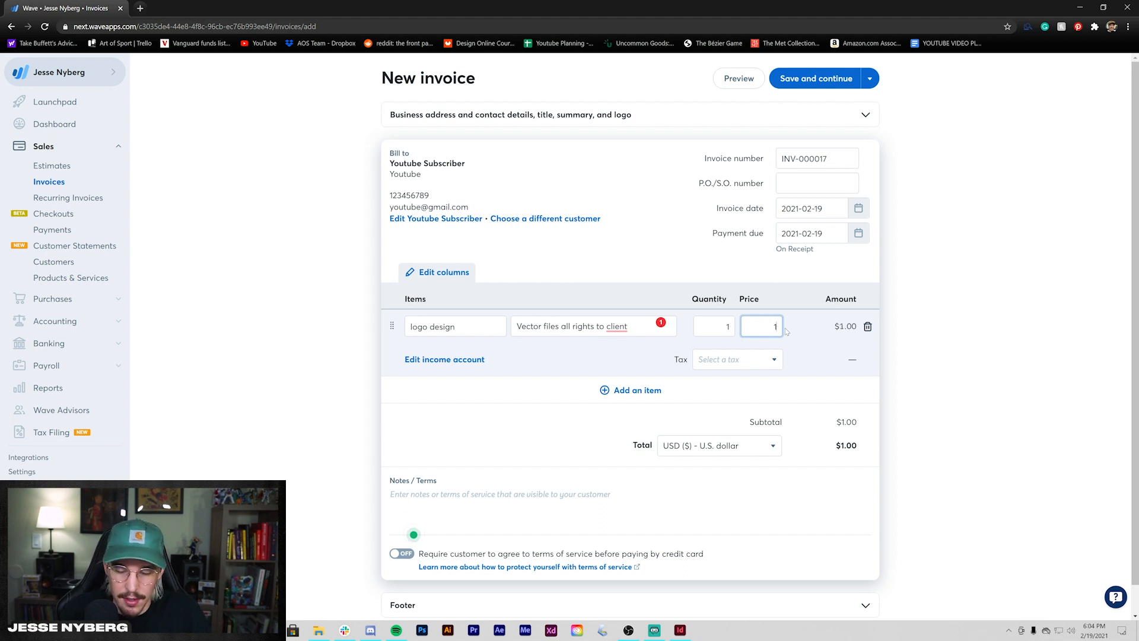
key("BackSpace")
key("BackSpace")
key("BackSpace")
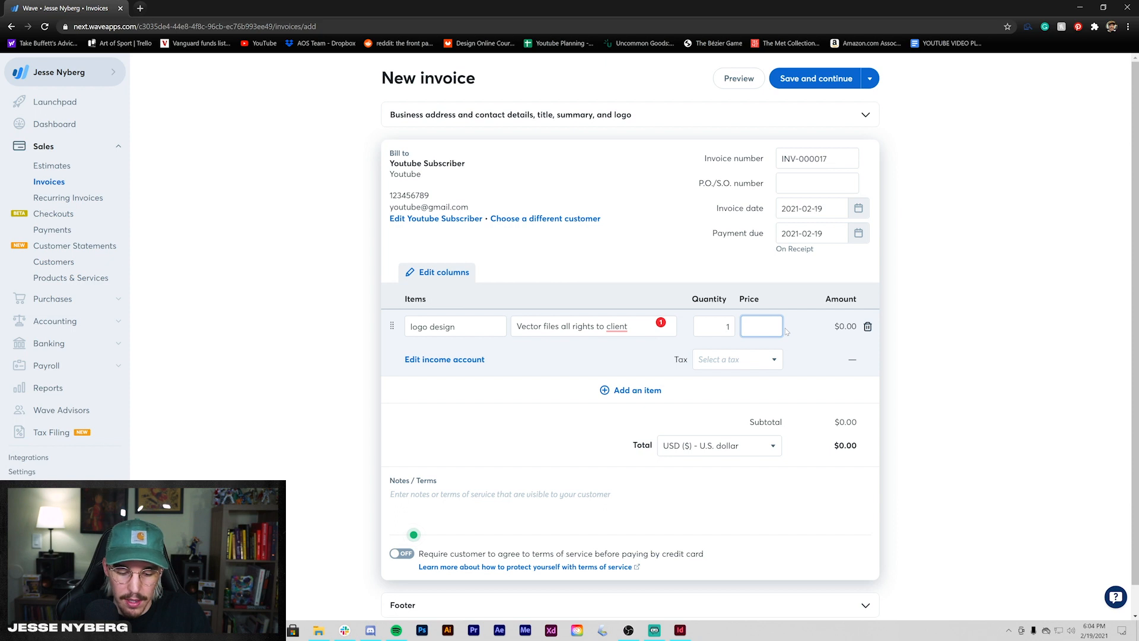
type("800")
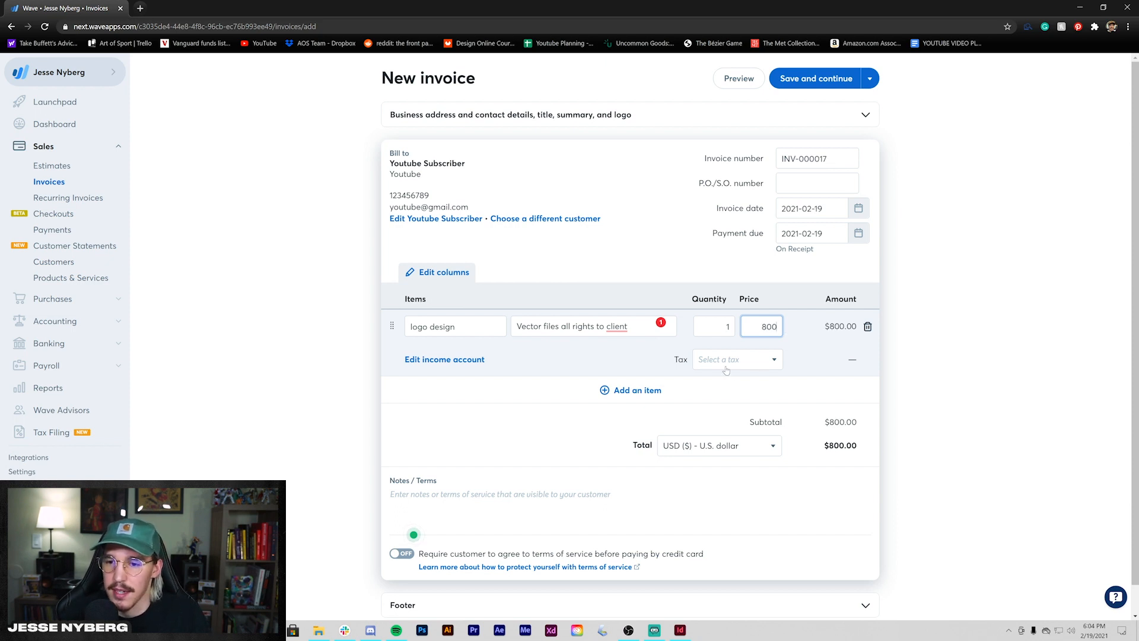
left_click(980, 378)
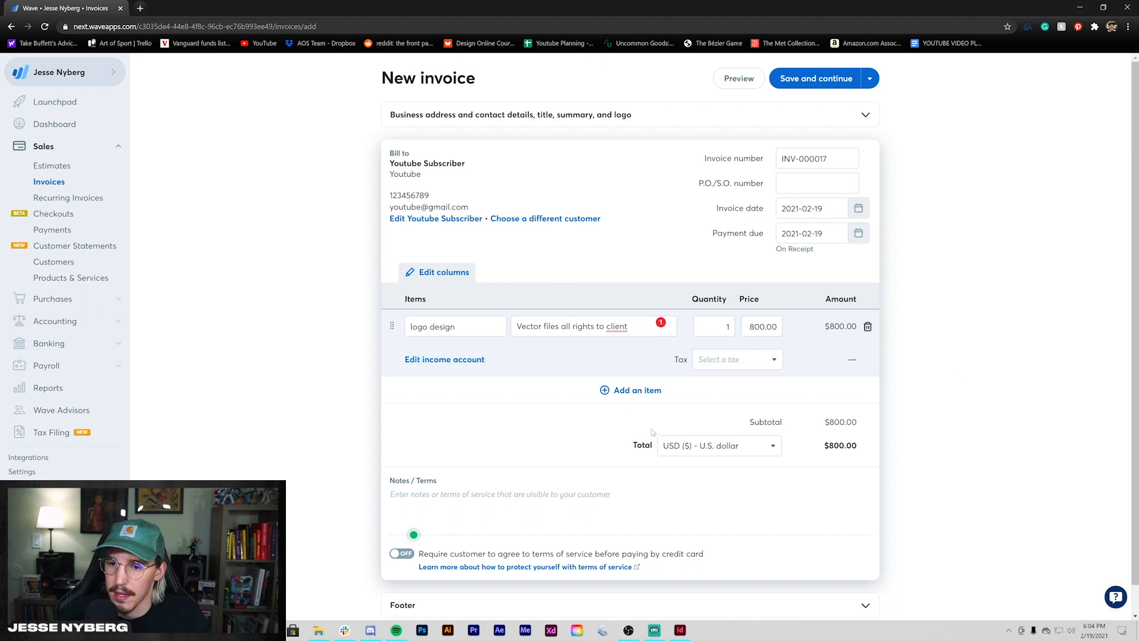
left_click(510, 383)
- Add an album art item, quantity 1 at $700, bringing the total to $1,500.00
type("album art")
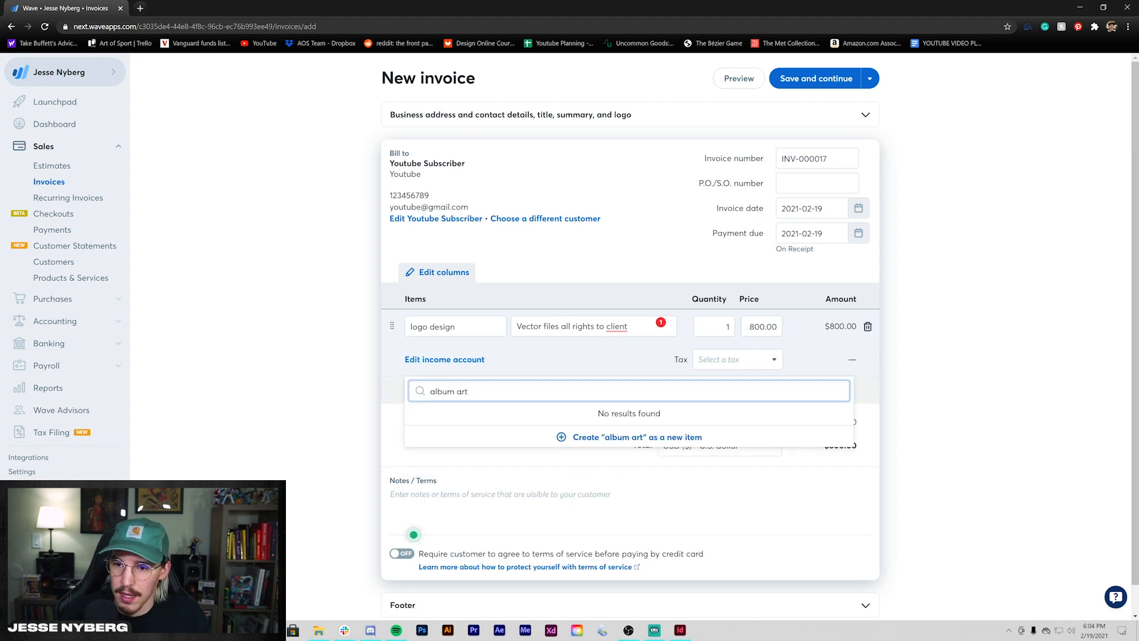
key("Down")
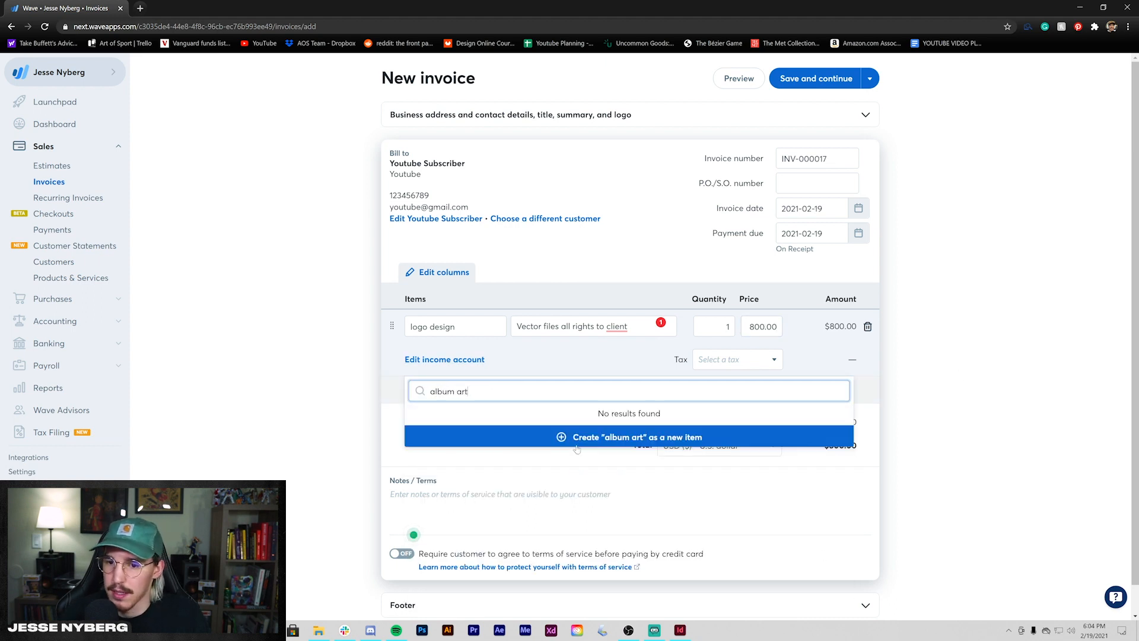
key("Return")
key("Tab")
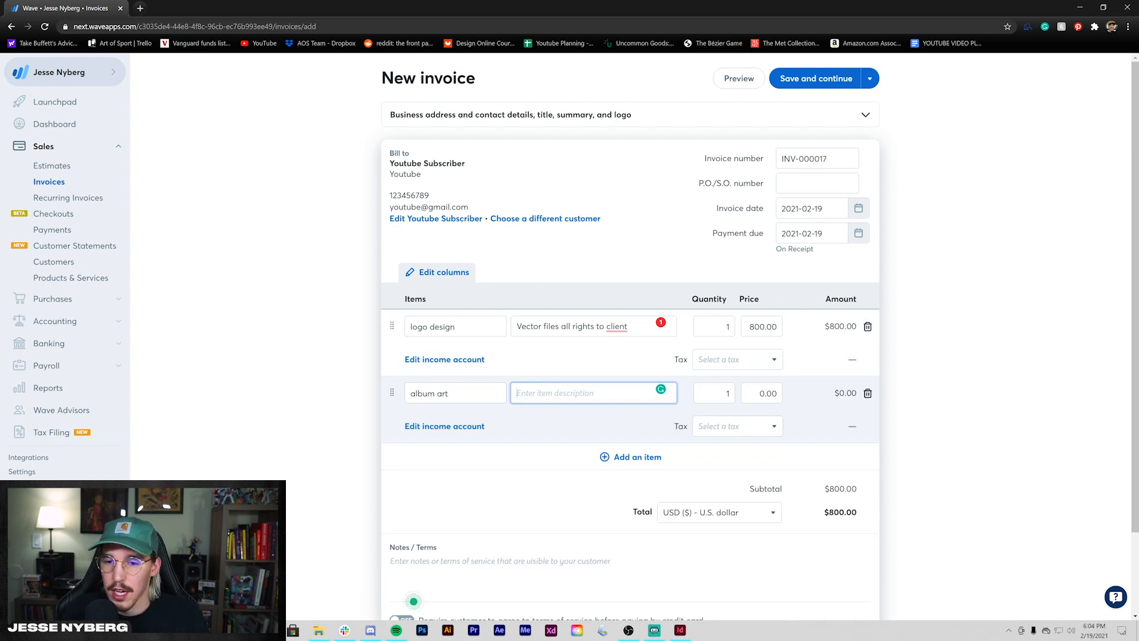
key("Tab")
key("Tab")
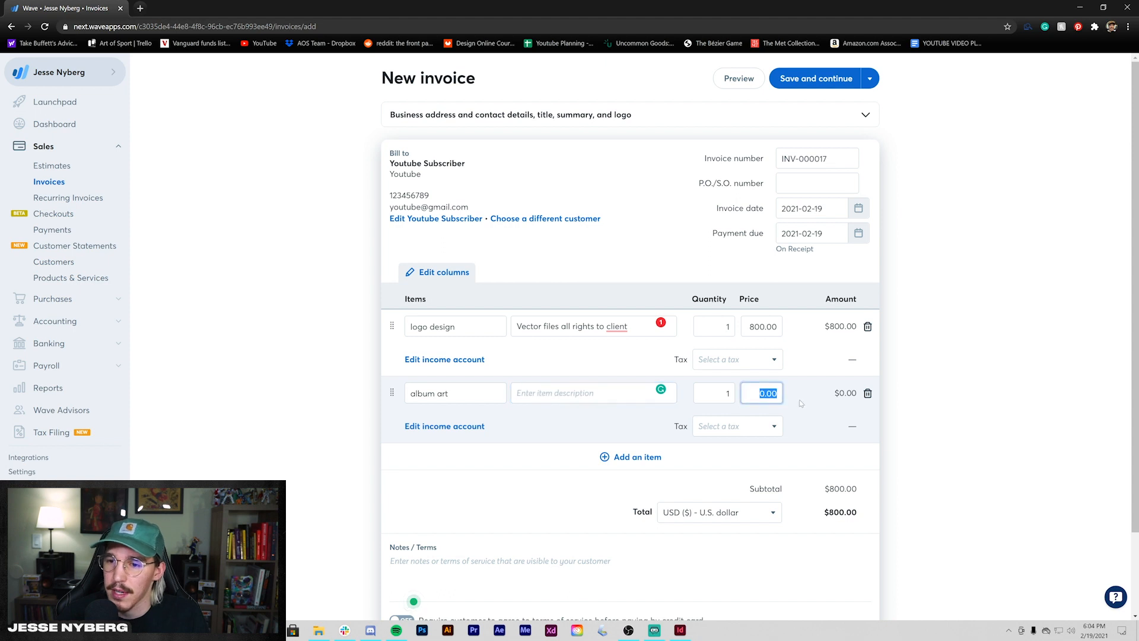
type("700")
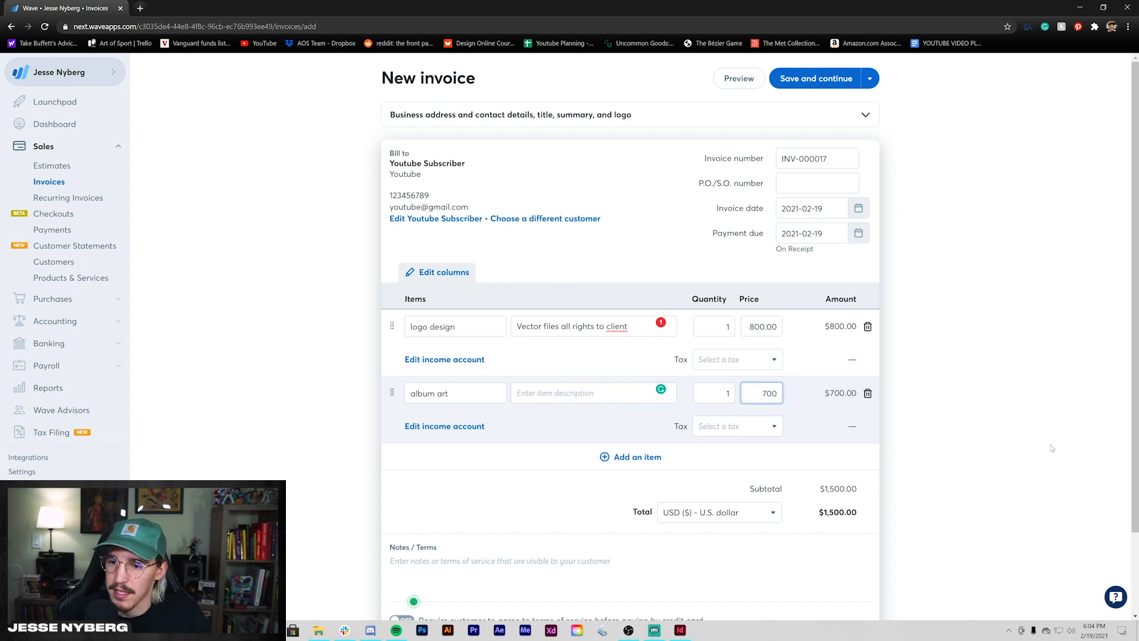
left_click(1044, 449)
scroll(646, 508, "down", 2)
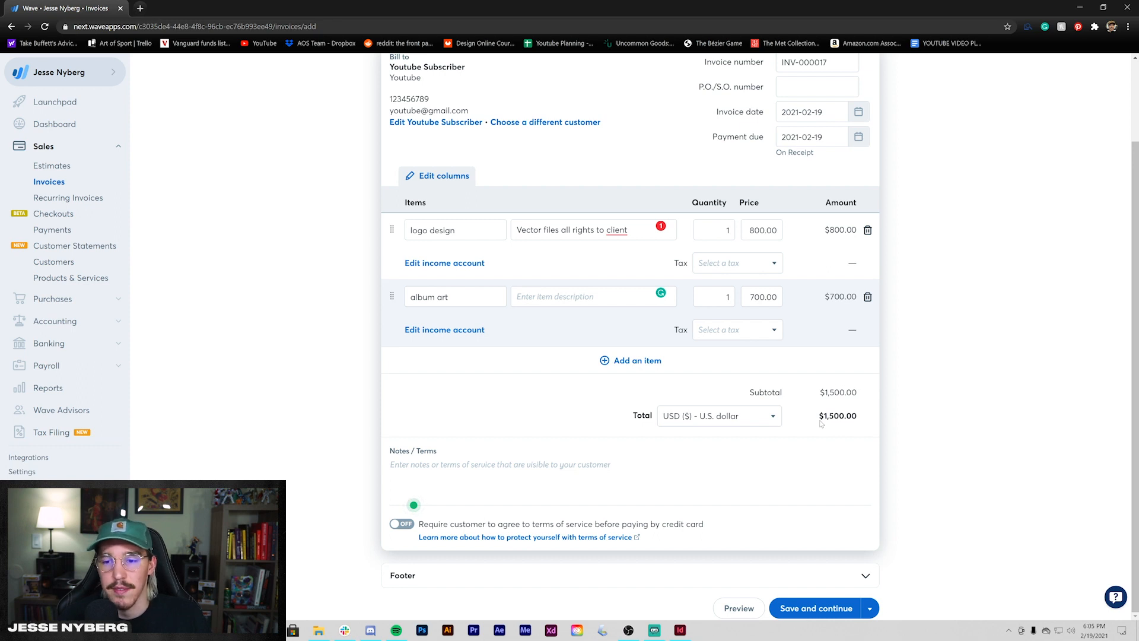
left_click(736, 421)
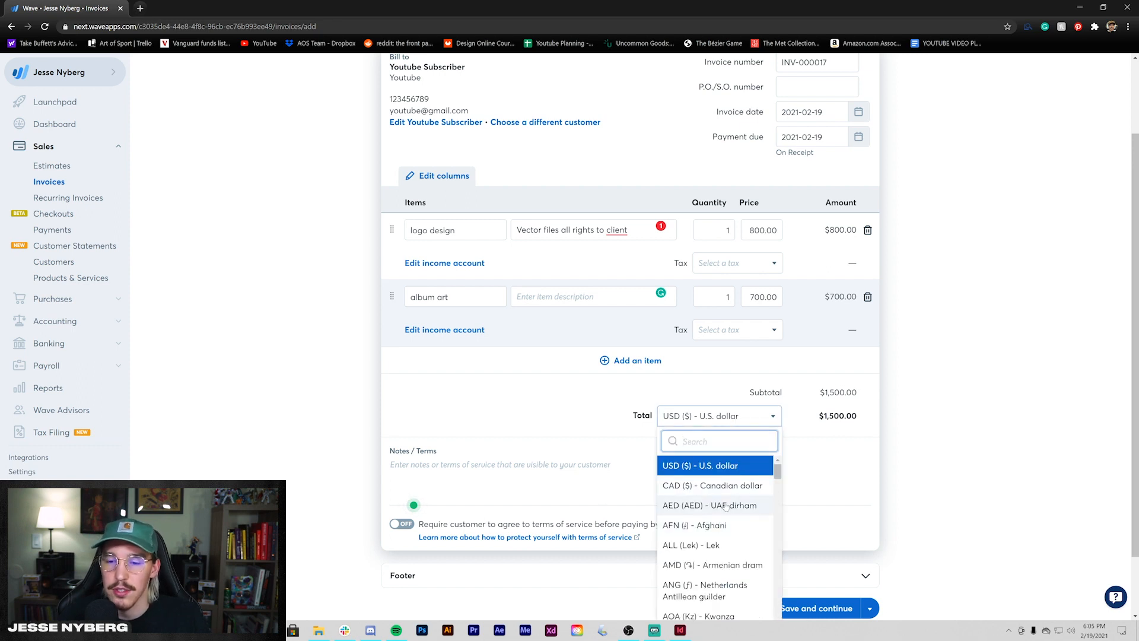
scroll(727, 522, "down", 2)
scroll(728, 530, "up", 2)
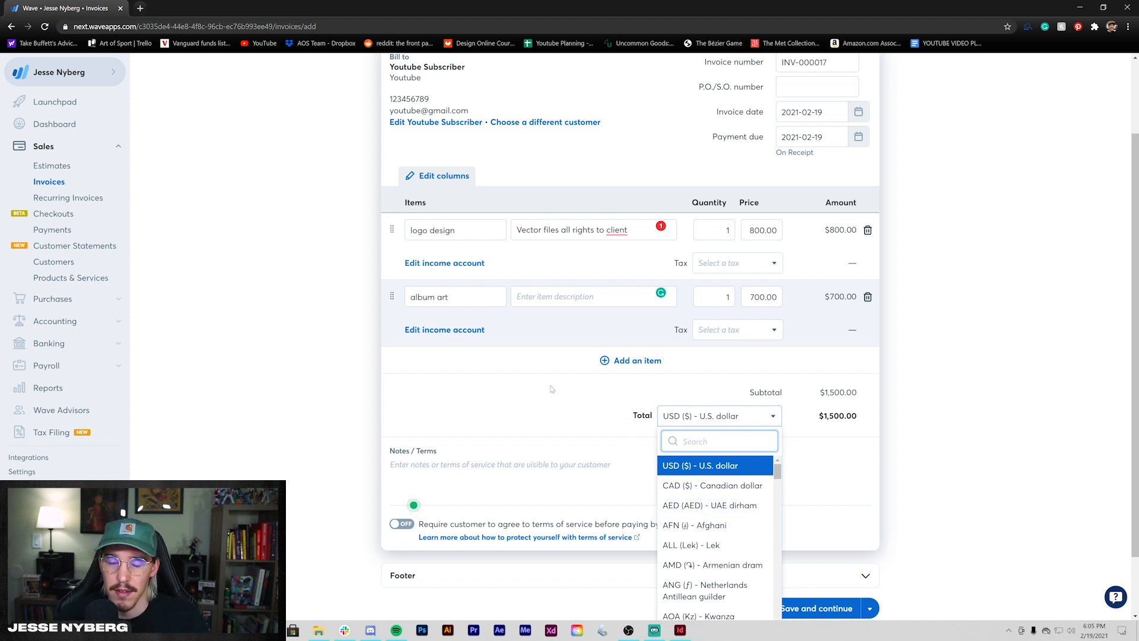
left_click(297, 417)
scroll(375, 398, "up", 2)
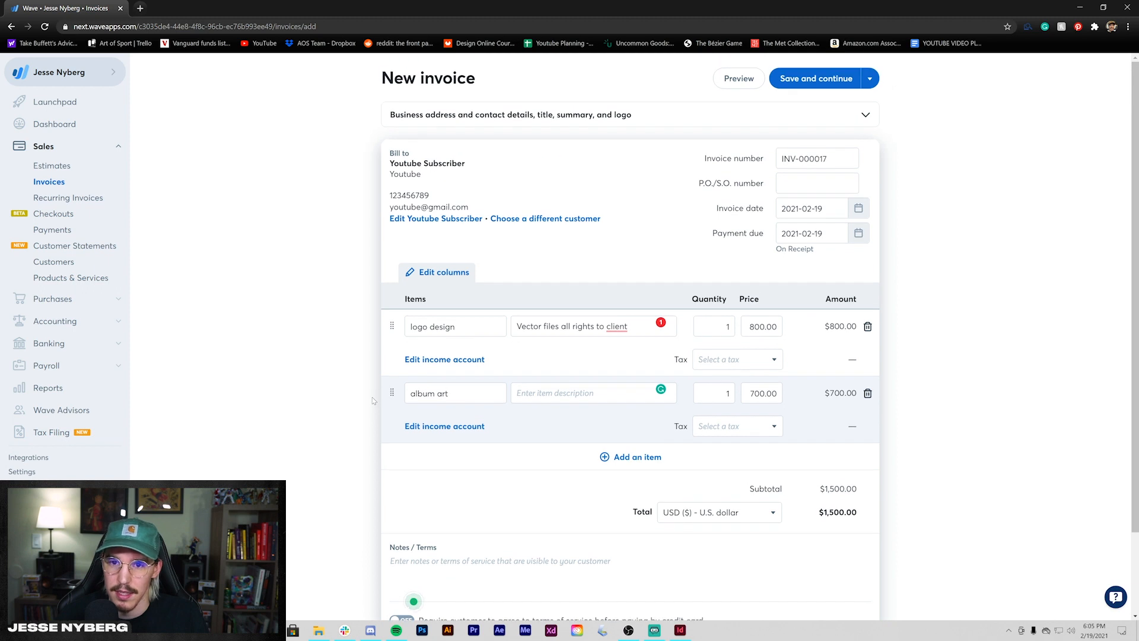
scroll(375, 398, "down", 2)
left_click(403, 465)
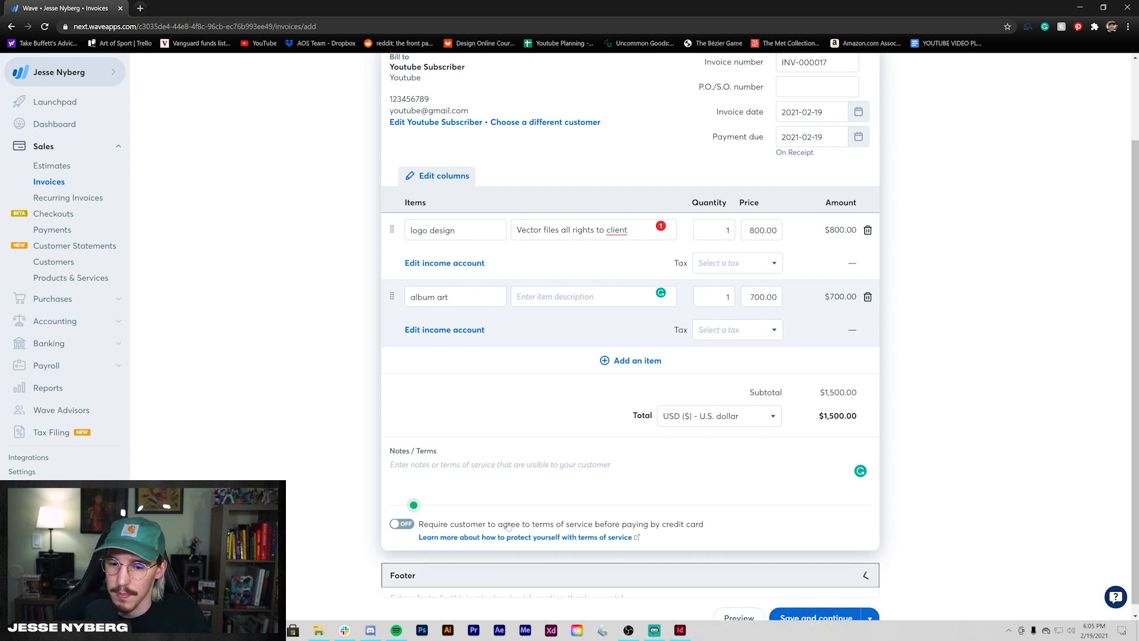
- Save invoice INV-000017 as a draft and review its $1,500.00 preview
left_click(861, 571)
left_click(828, 609)
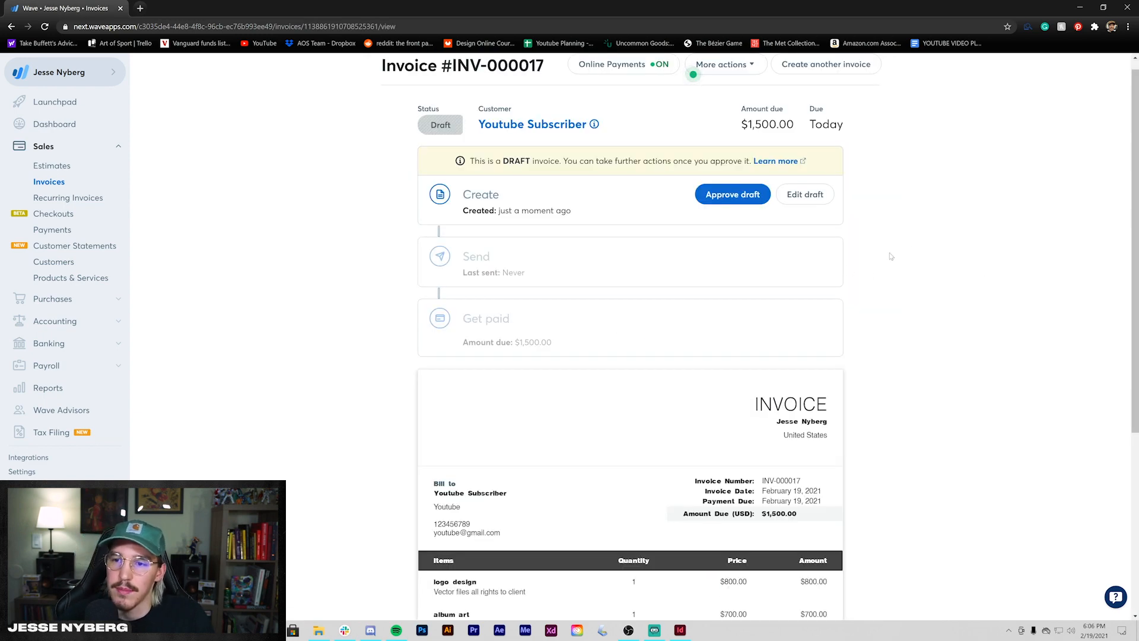
scroll(860, 249, "down", 3)
scroll(678, 371, "down", 1)
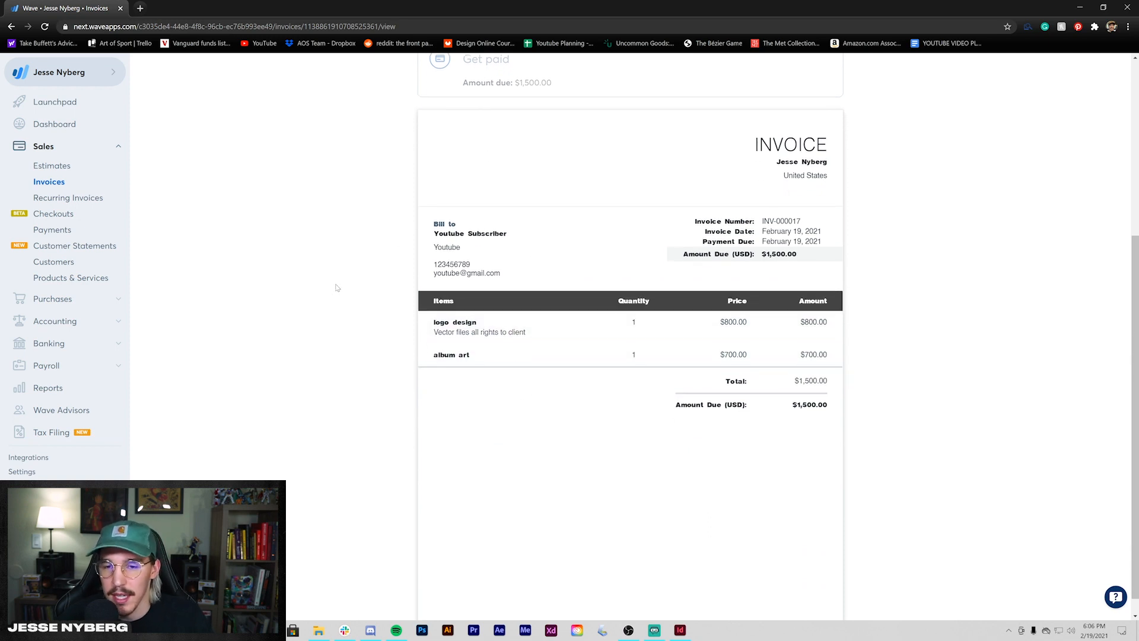
scroll(336, 288, "down", 1)
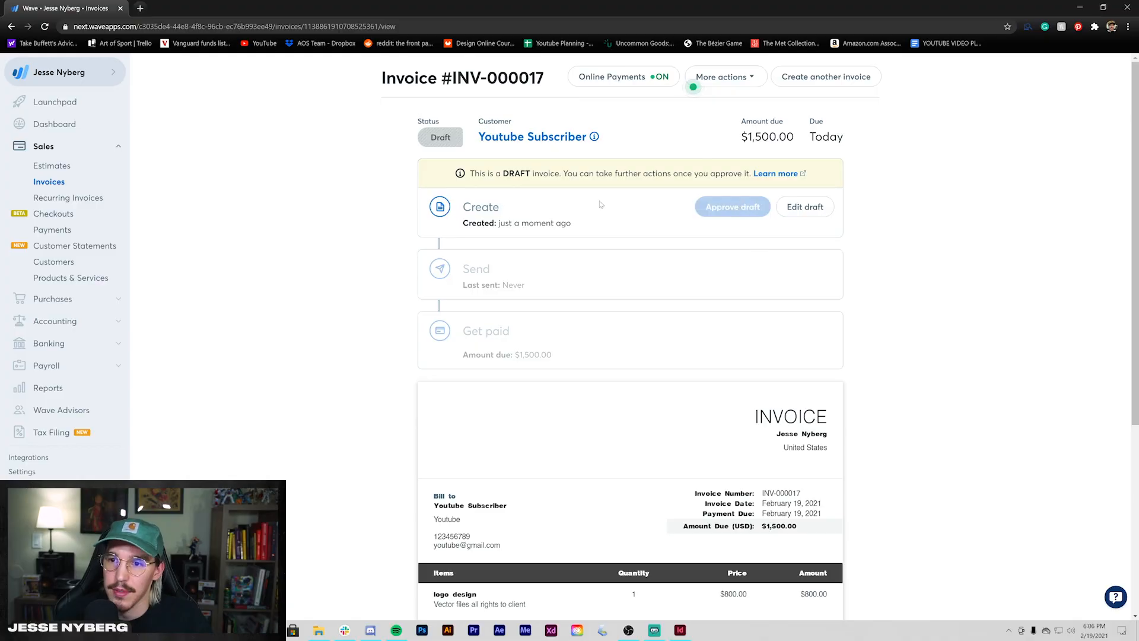
- Open the Record a payment form for the approved $1,500.00 invoice
scroll(617, 285, "down", 2)
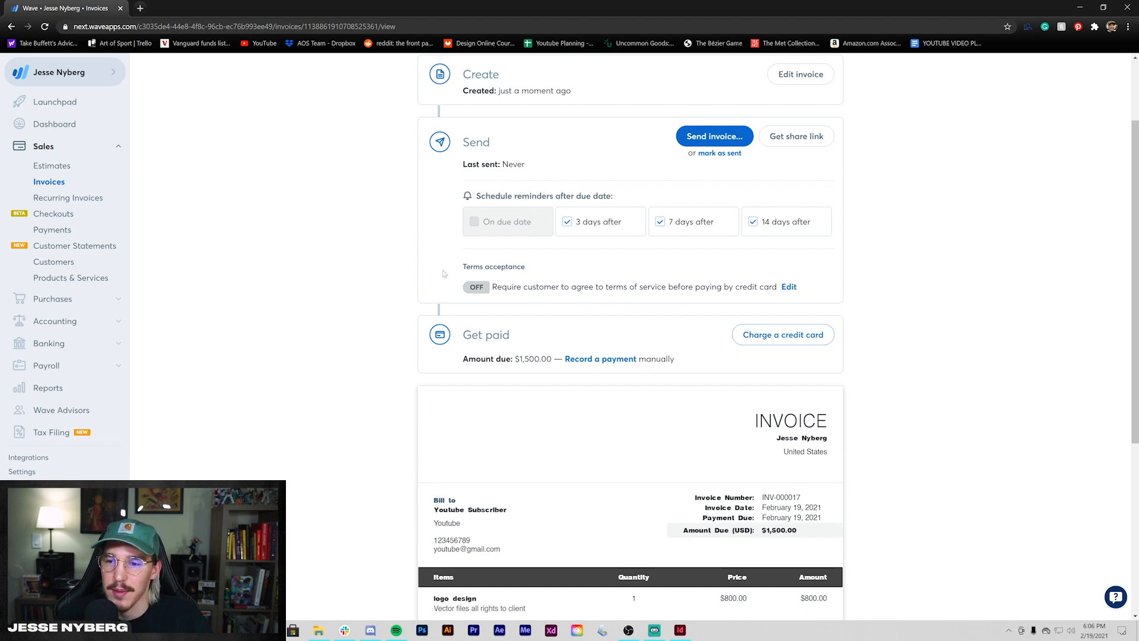
scroll(445, 274, "down", 6)
scroll(445, 274, "up", 5)
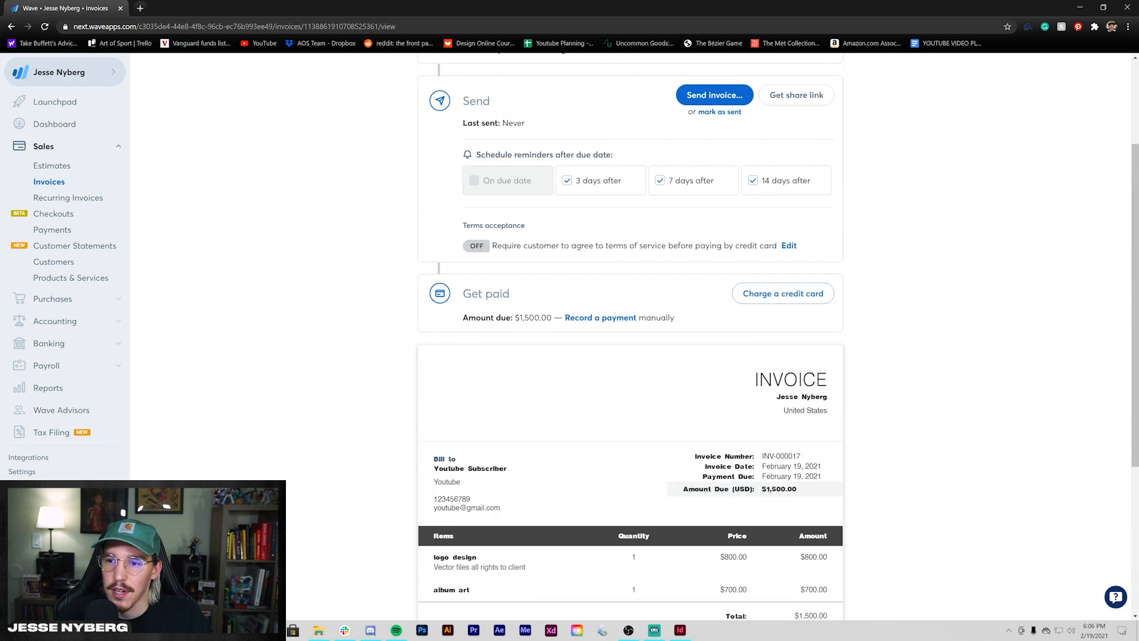
scroll(460, 270, "up", 2)
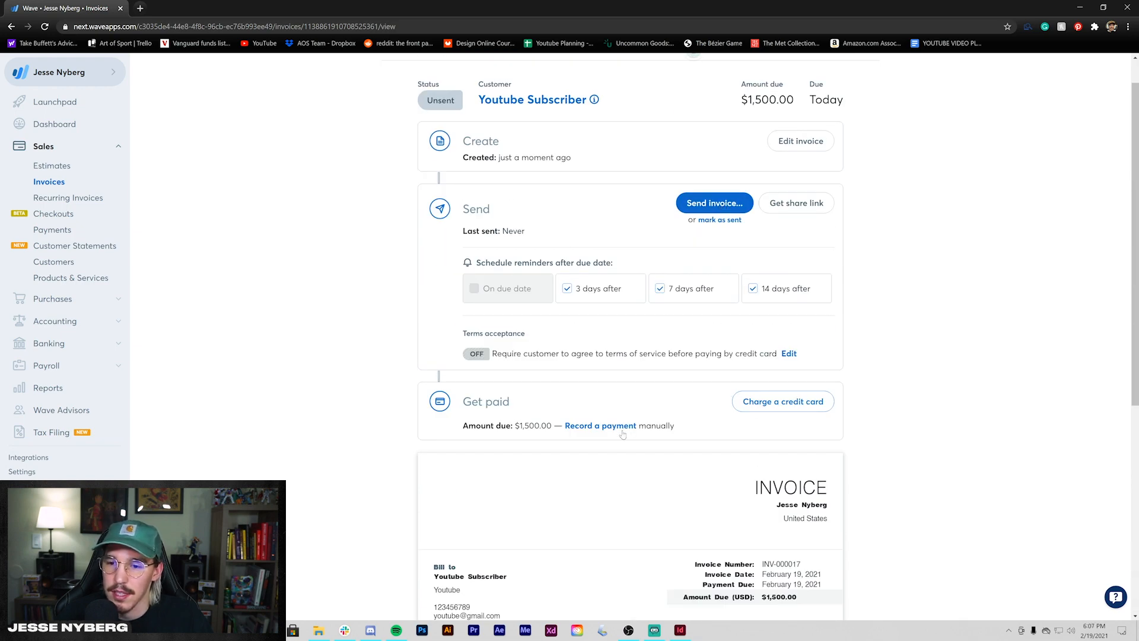
scroll(786, 326, "down", 6)
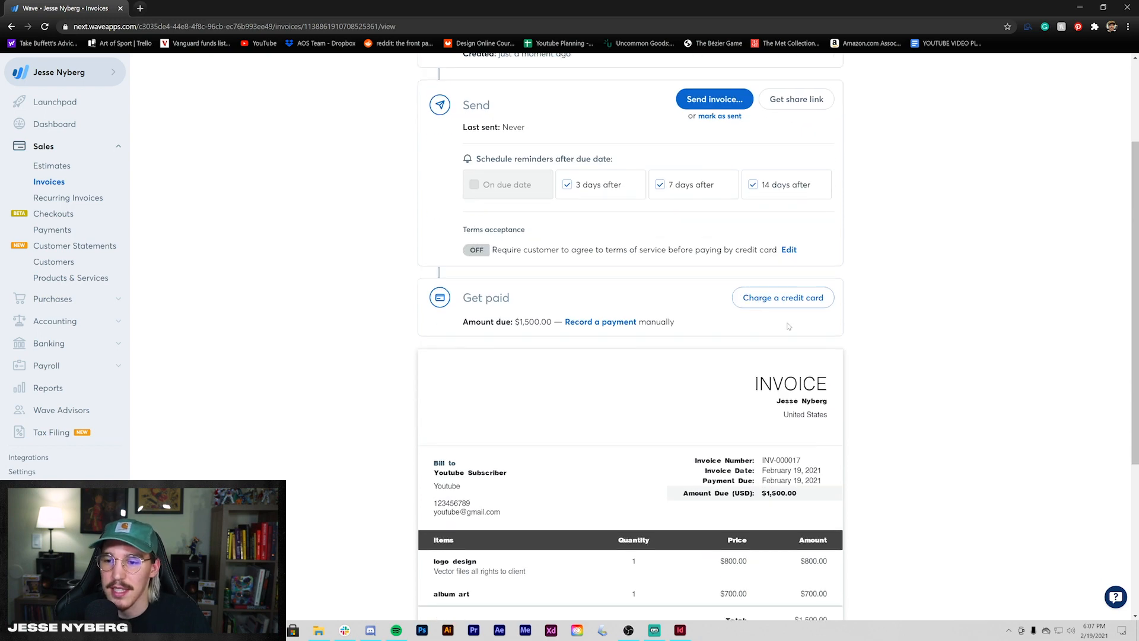
scroll(792, 244, "up", 3)
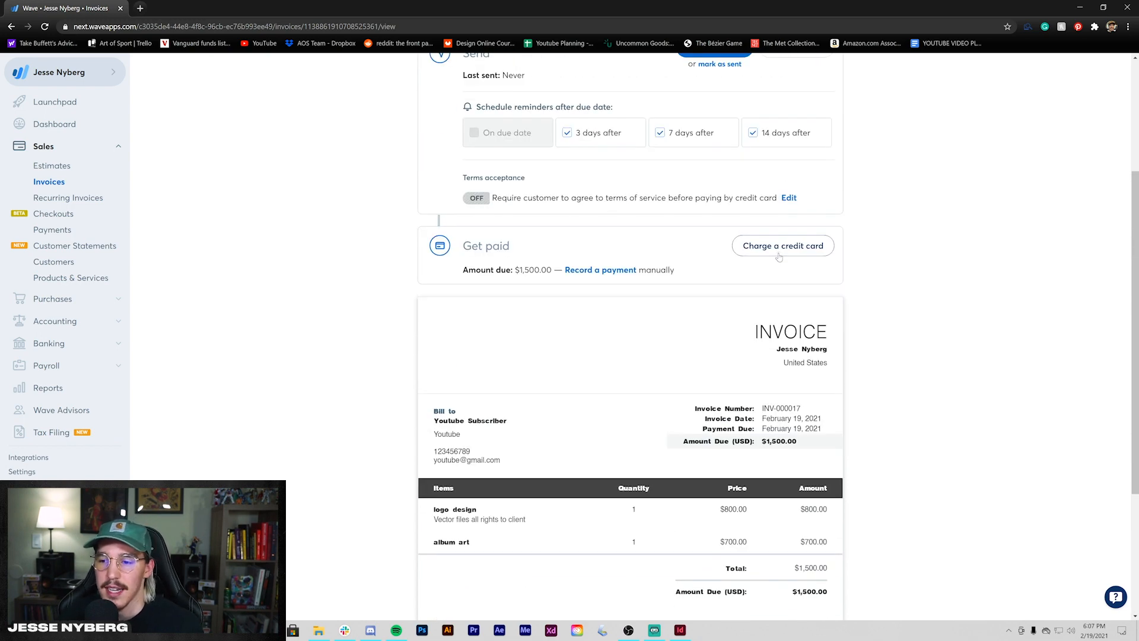
scroll(779, 256, "up", 3)
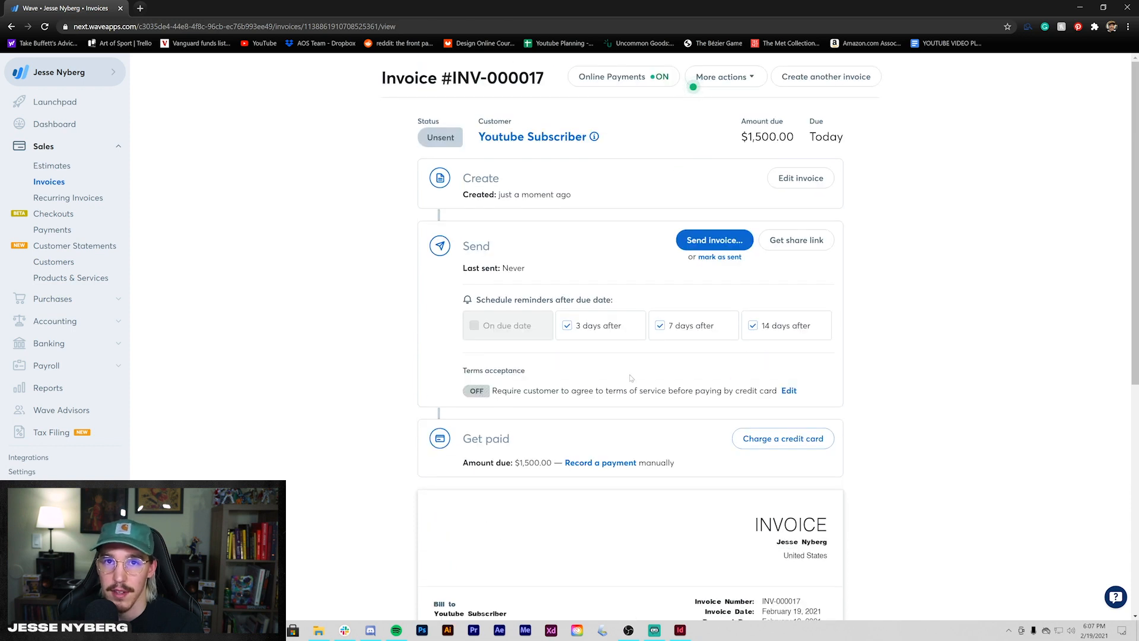
left_click(601, 464)
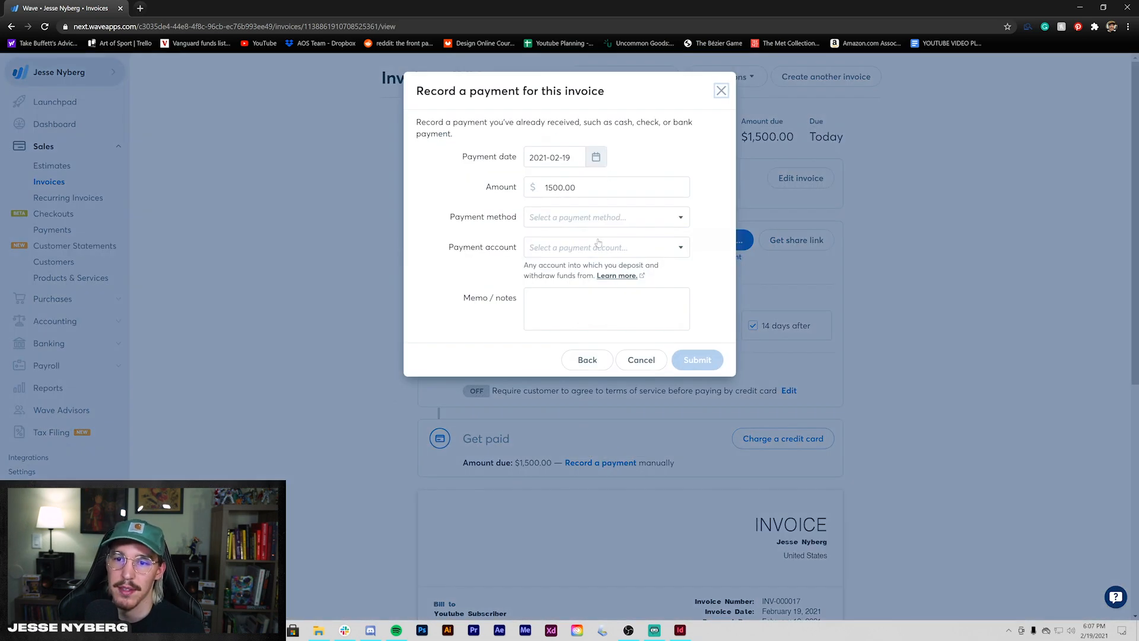